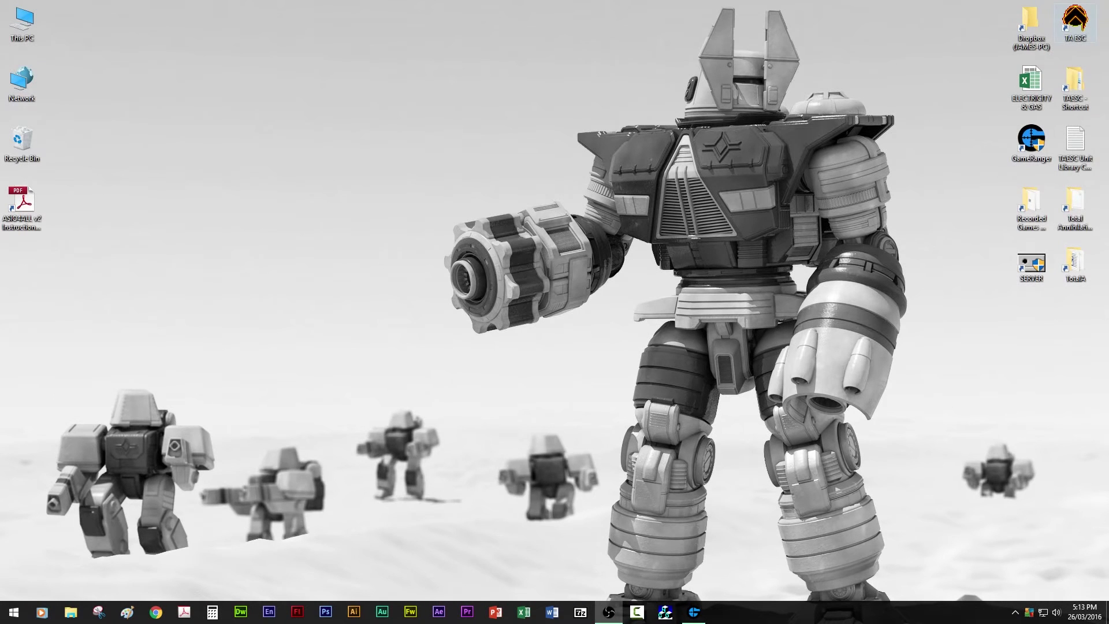
Review the compatibility settings in the properties of the TA ESC desktop shortcut, then close the dialog
right_click(1076, 22)
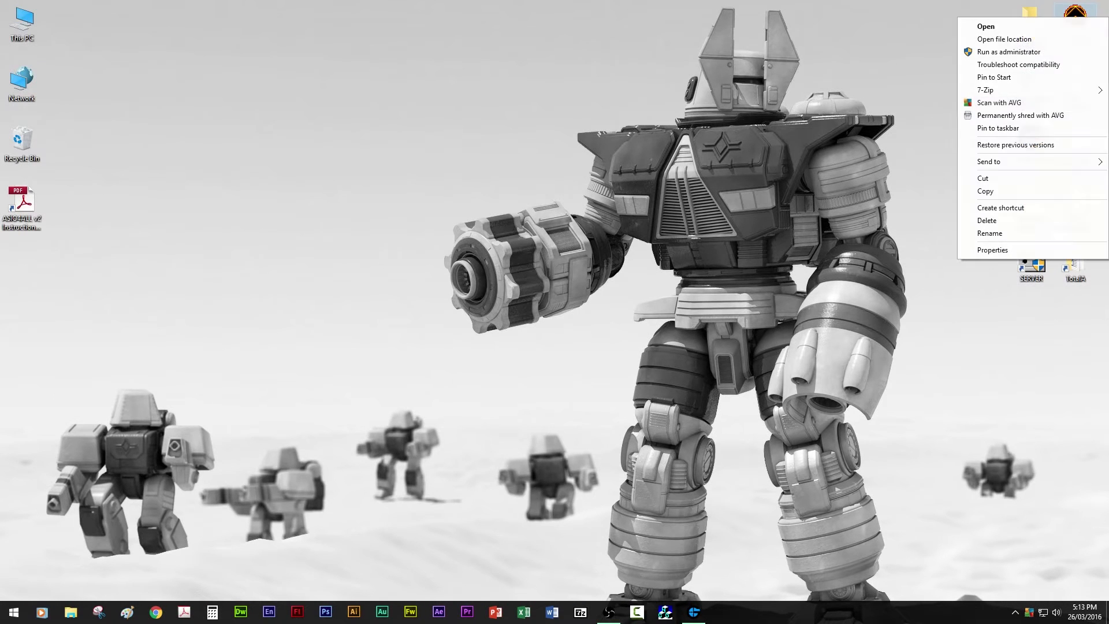
click(982, 249)
drag(995, 25, 477, 62)
click(538, 90)
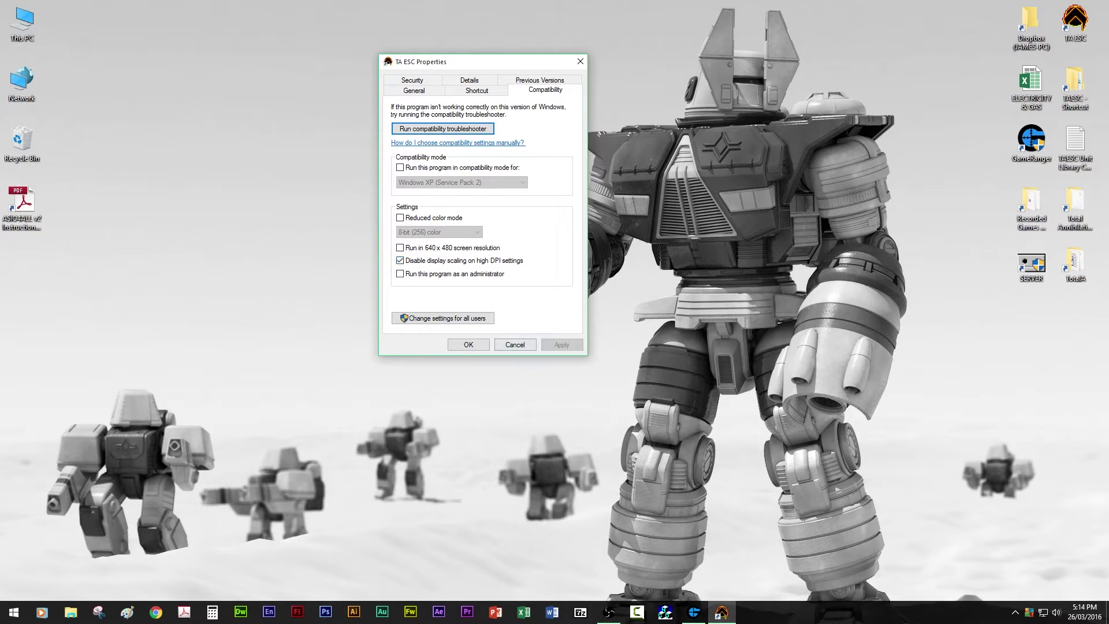
click(469, 345)
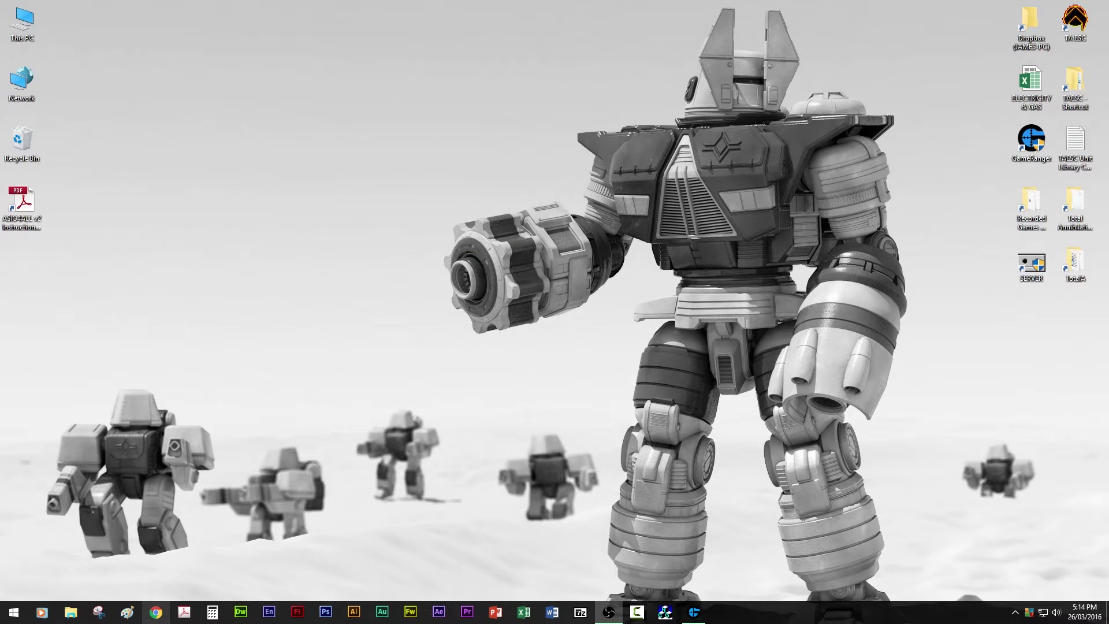
Look up the DxWnd project page on SourceForge in Chrome, then close the browser
click(156, 612)
click(100, 25)
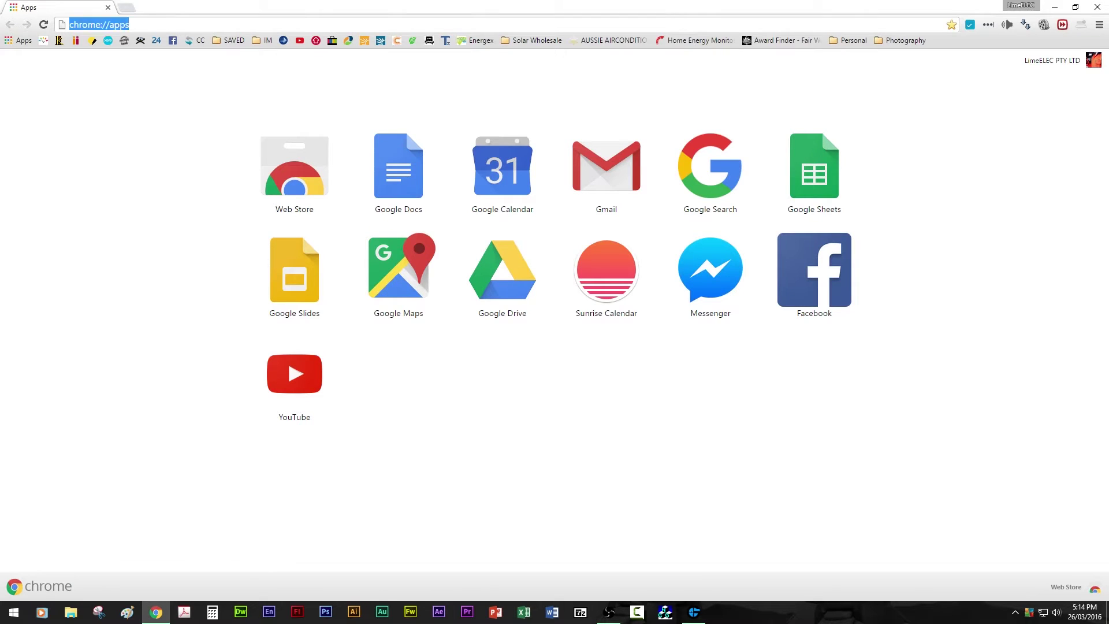
text(dxwnd)
key(Return)
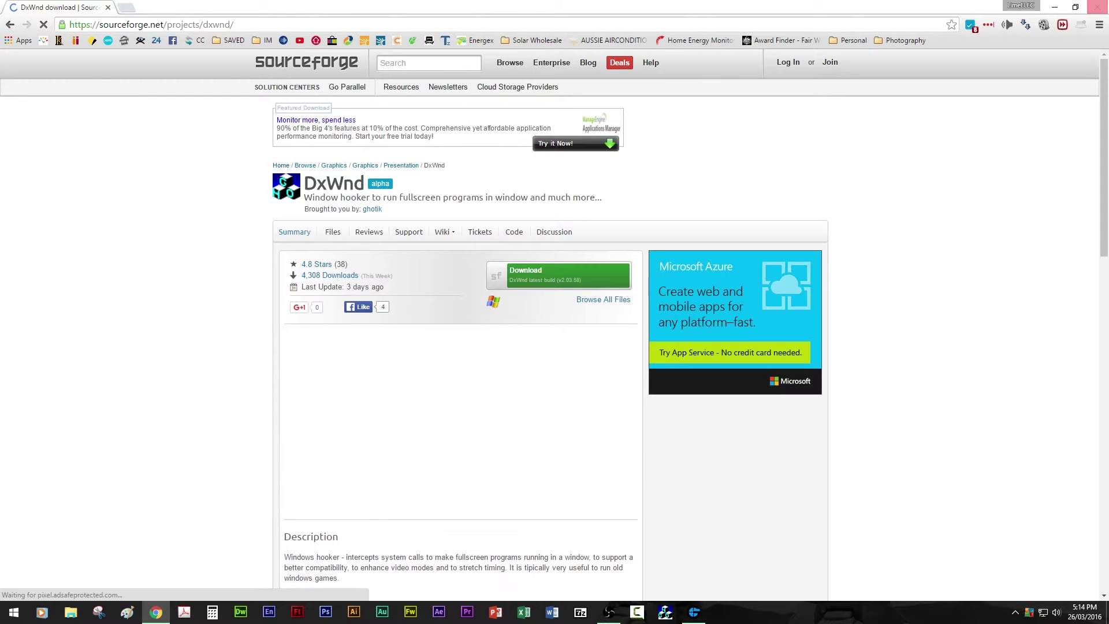
click(1097, 7)
Launch the dxwnd application from Program Files\DxWnd on the Hot Data (E:) drive and minimize the file browser window
key(super+e)
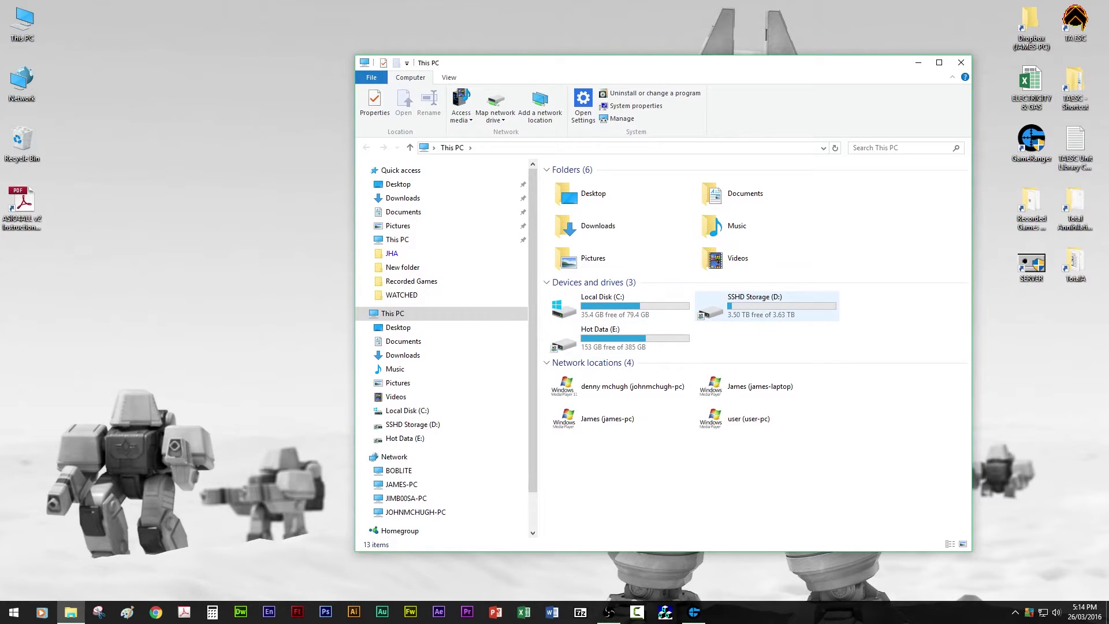
click(763, 312)
double_click(629, 339)
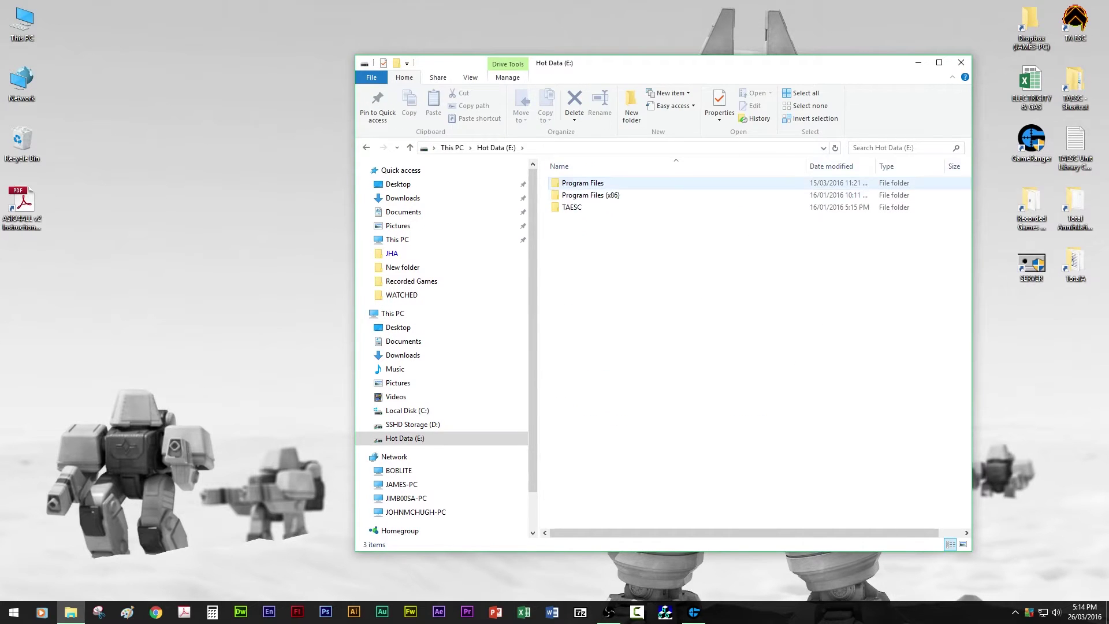
double_click(613, 183)
click(573, 207)
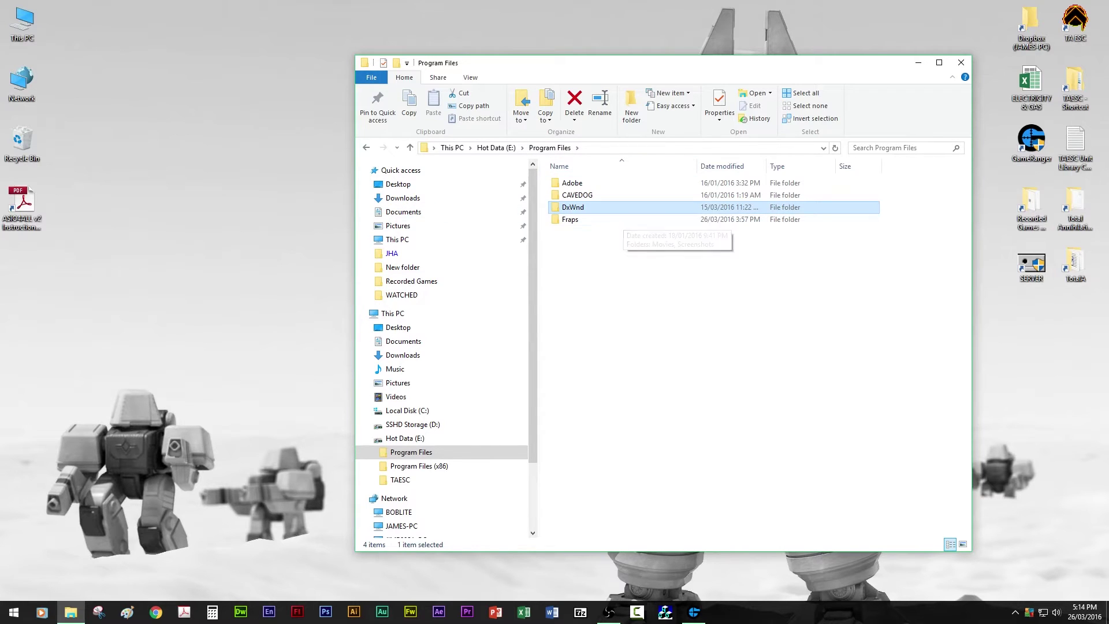
double_click(573, 207)
click(572, 255)
double_click(572, 256)
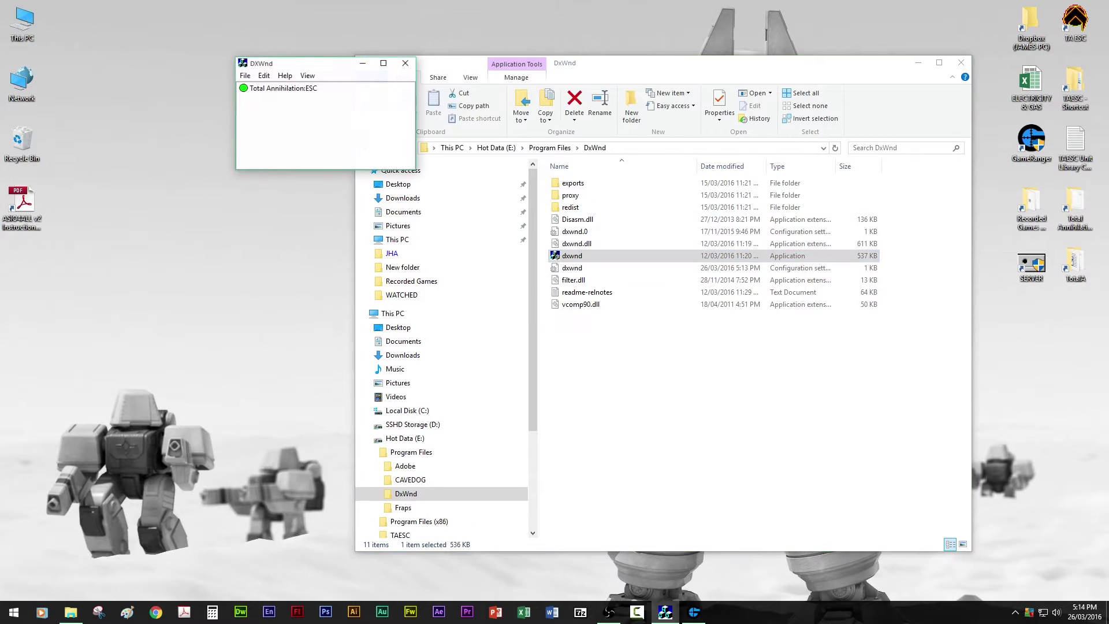
click(919, 62)
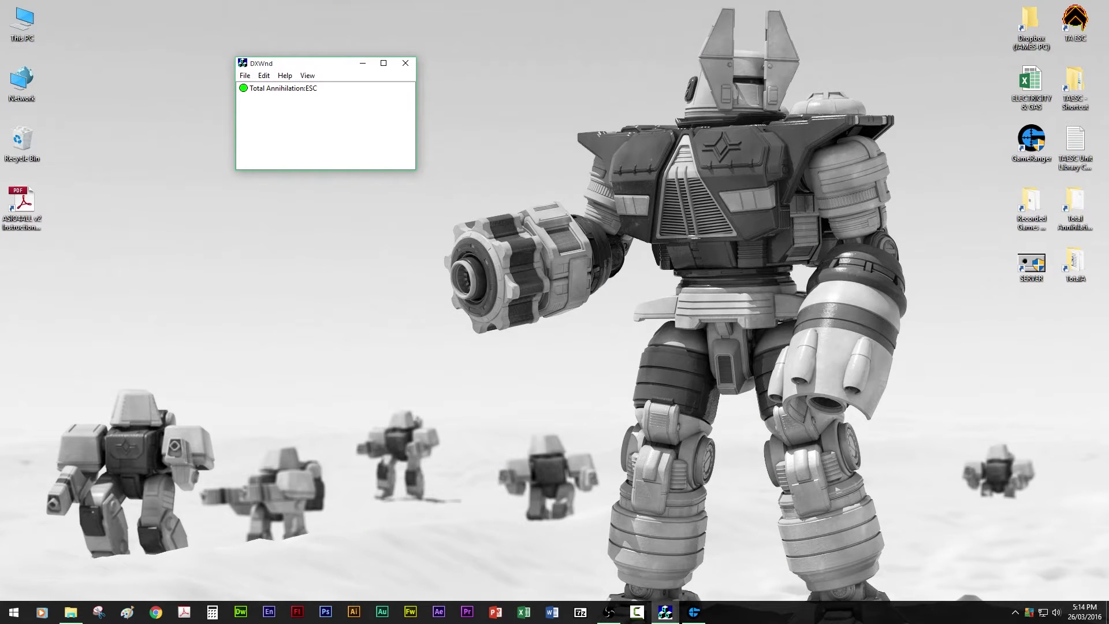
right_click(283, 106)
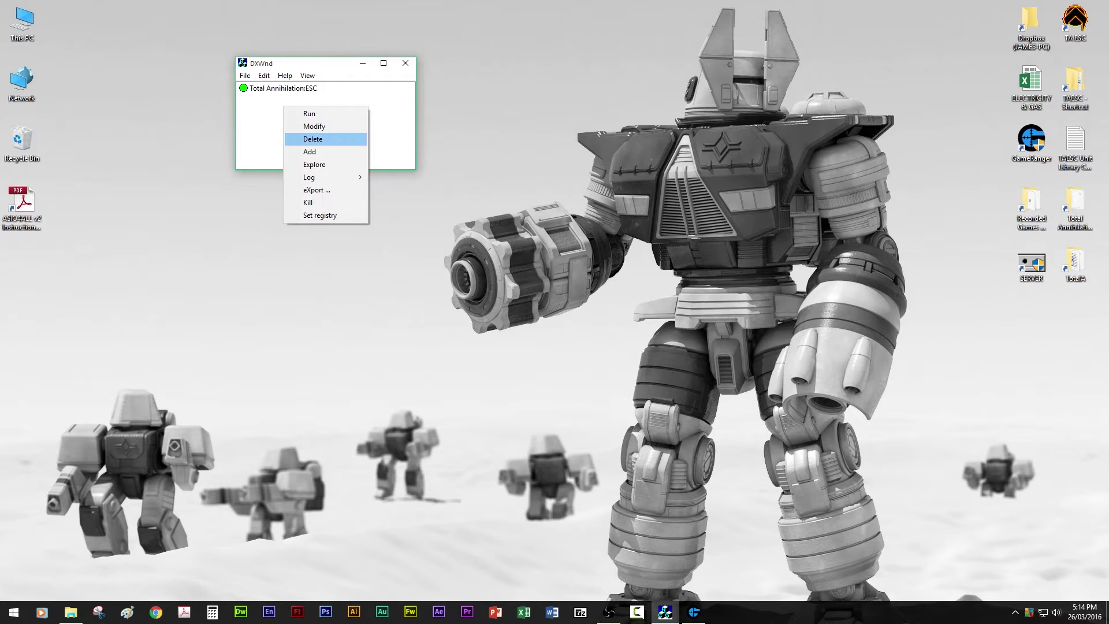
click(309, 152)
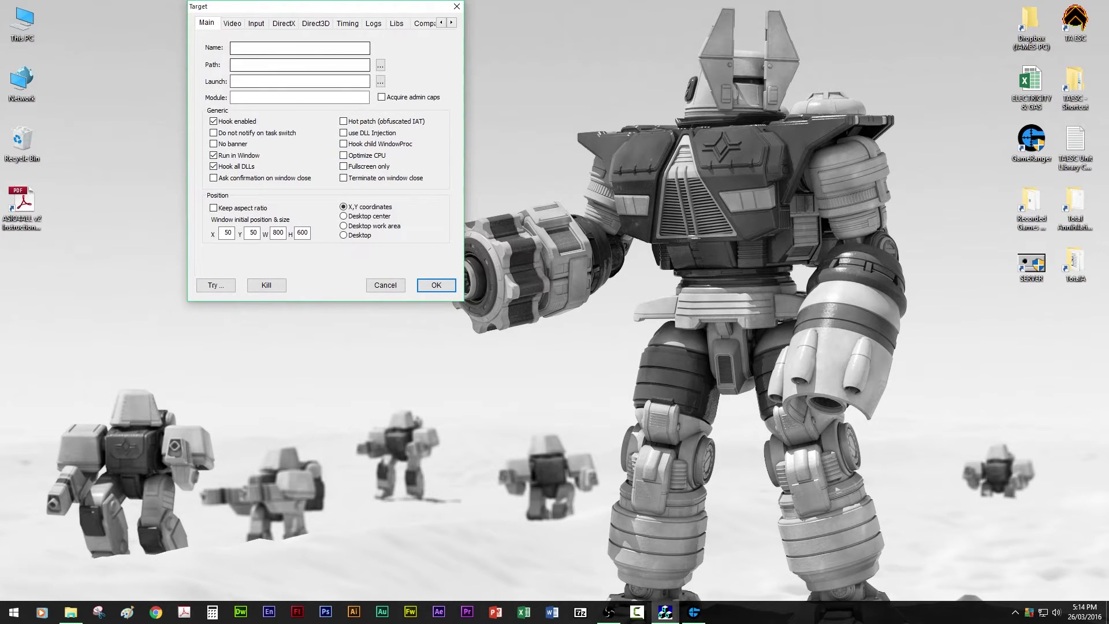
click(300, 65)
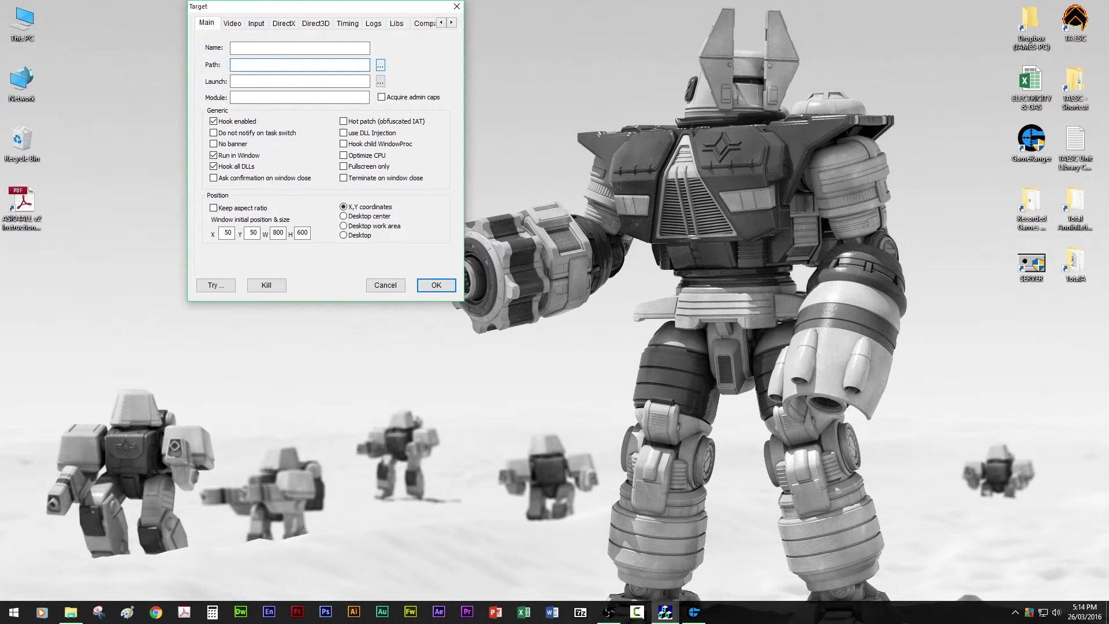
click(380, 65)
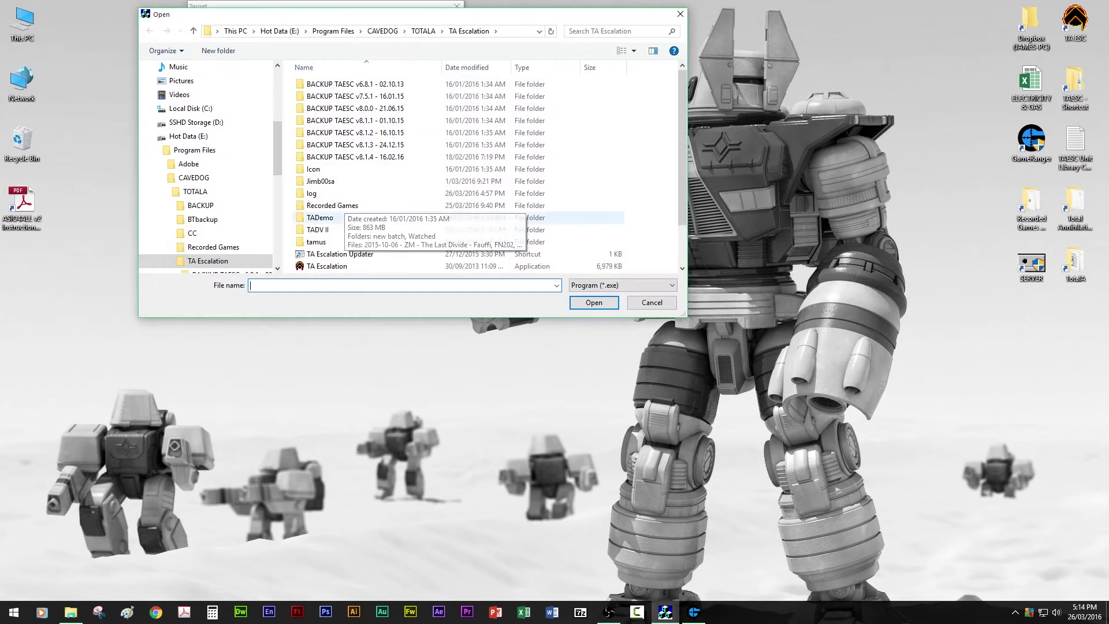
click(369, 254)
scroll(378, 255, down, 2)
click(359, 218)
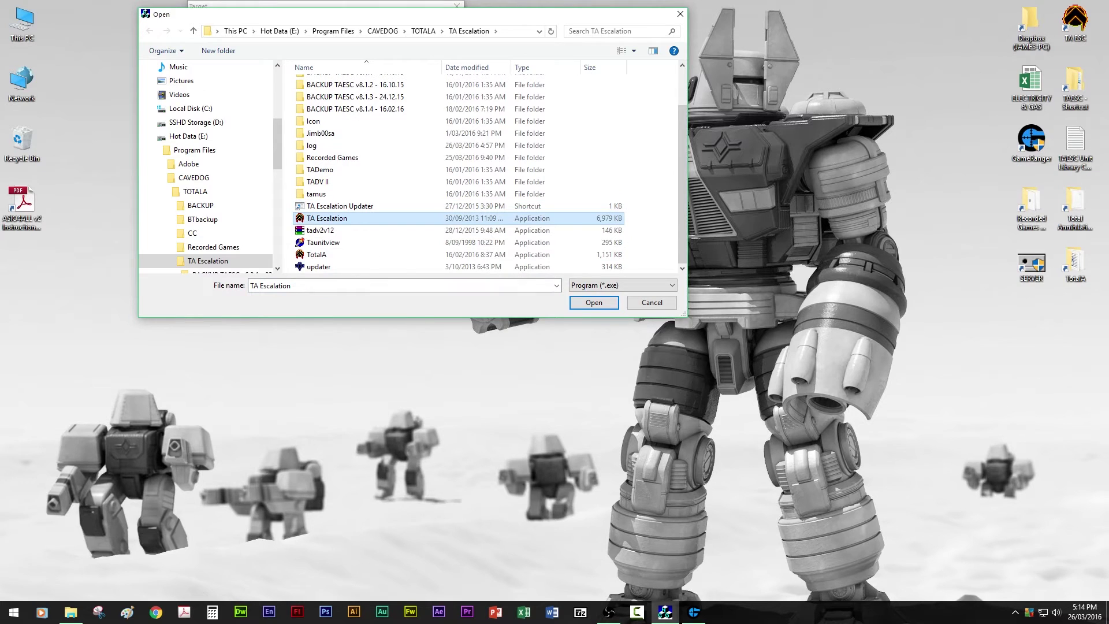
click(349, 255)
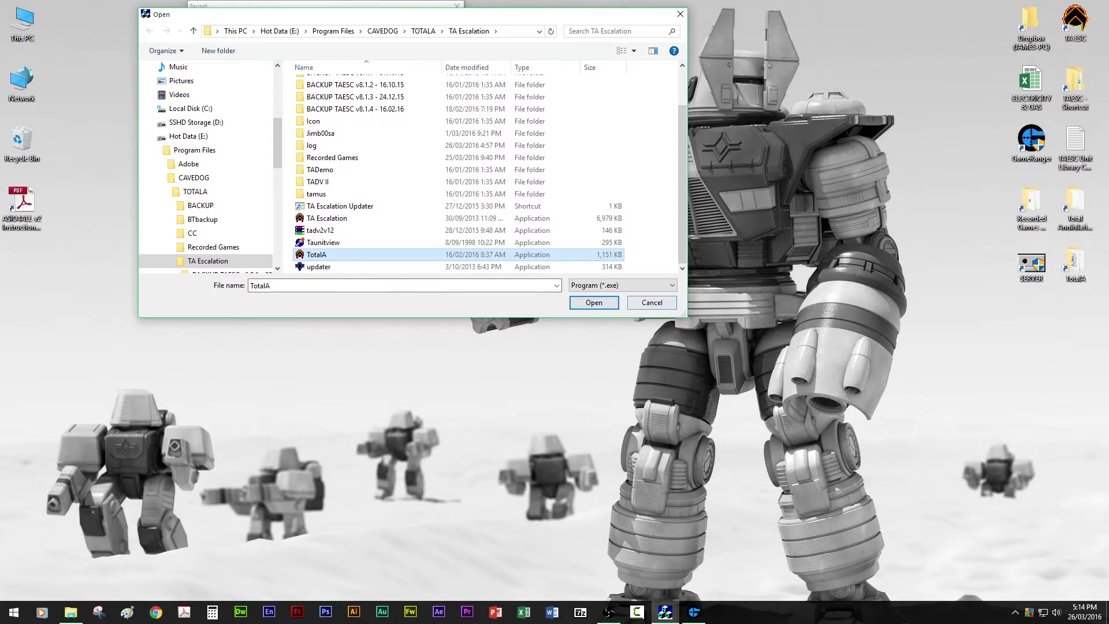
click(651, 303)
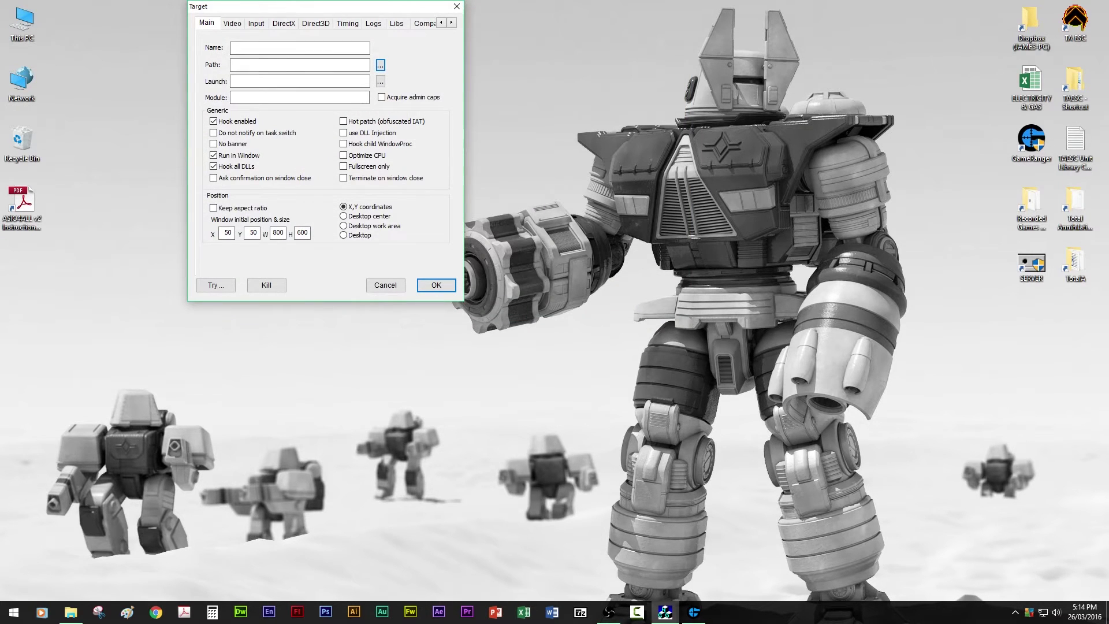
key(Escape)
Open the existing Total Annihilation:ESC entry for modification and move its settings dialog further down the screen
click(283, 88)
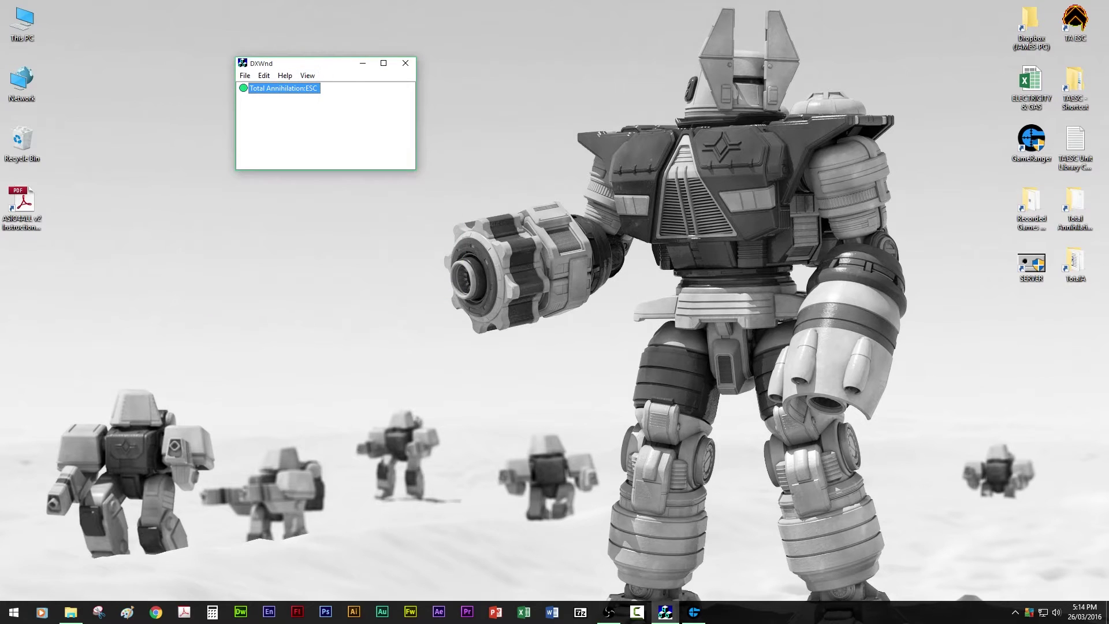
right_click(298, 88)
click(323, 107)
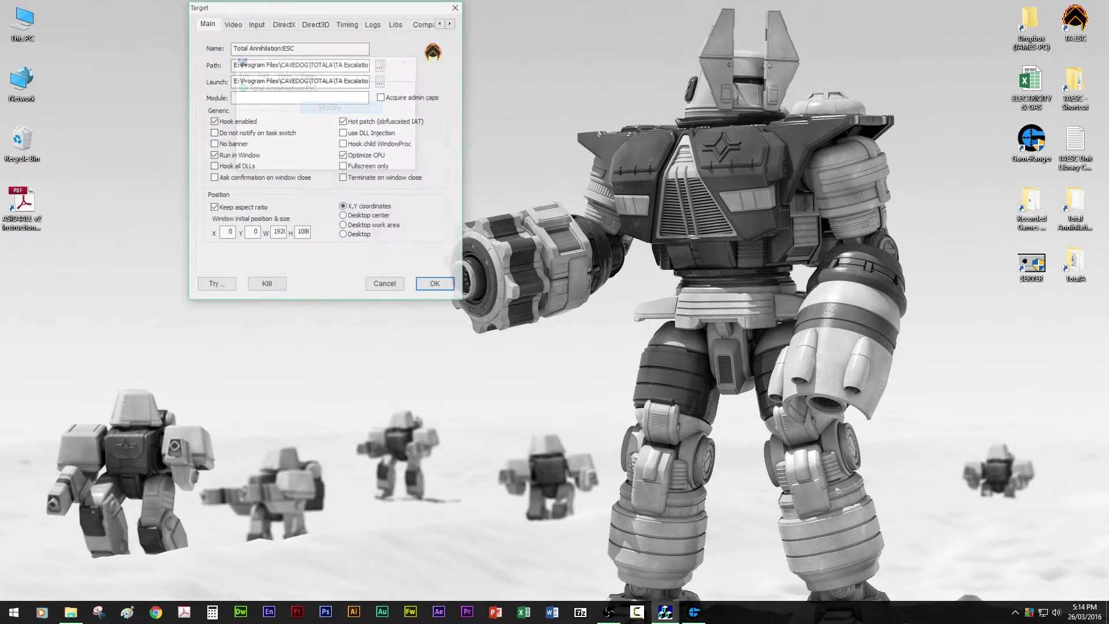
drag(306, 6, 336, 62)
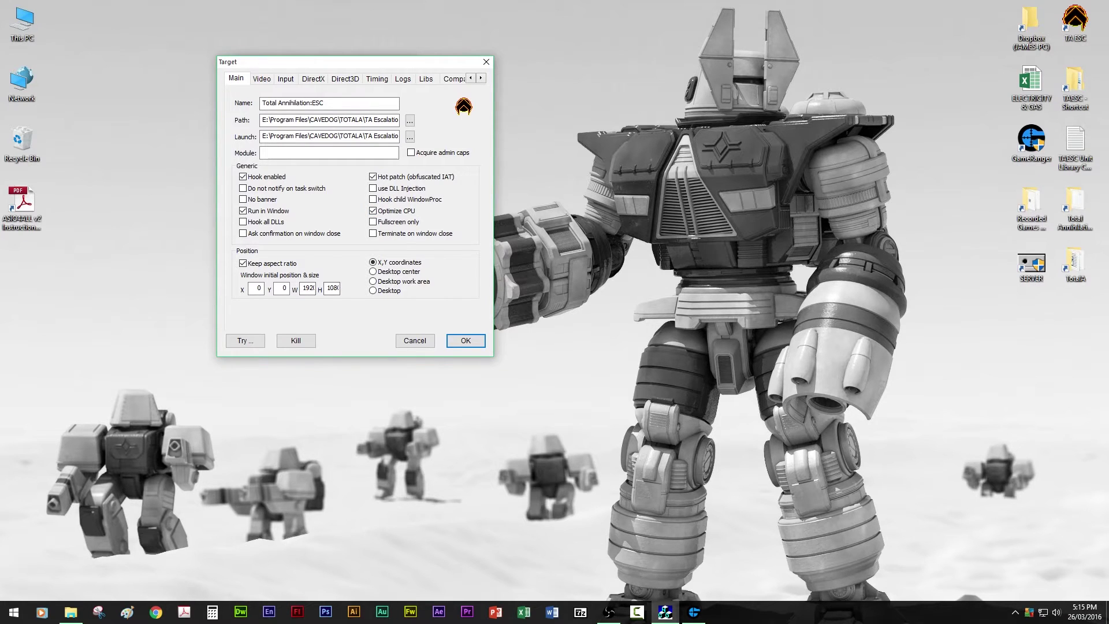
Examine the initial window width and height values in the entry's Position settings
double_click(307, 288)
click(334, 288)
click(303, 287)
drag(303, 288, 283, 289)
click(310, 288)
double_click(307, 287)
double_click(332, 288)
drag(313, 288, 300, 288)
click(327, 288)
click(310, 287)
drag(329, 288, 338, 288)
click(305, 287)
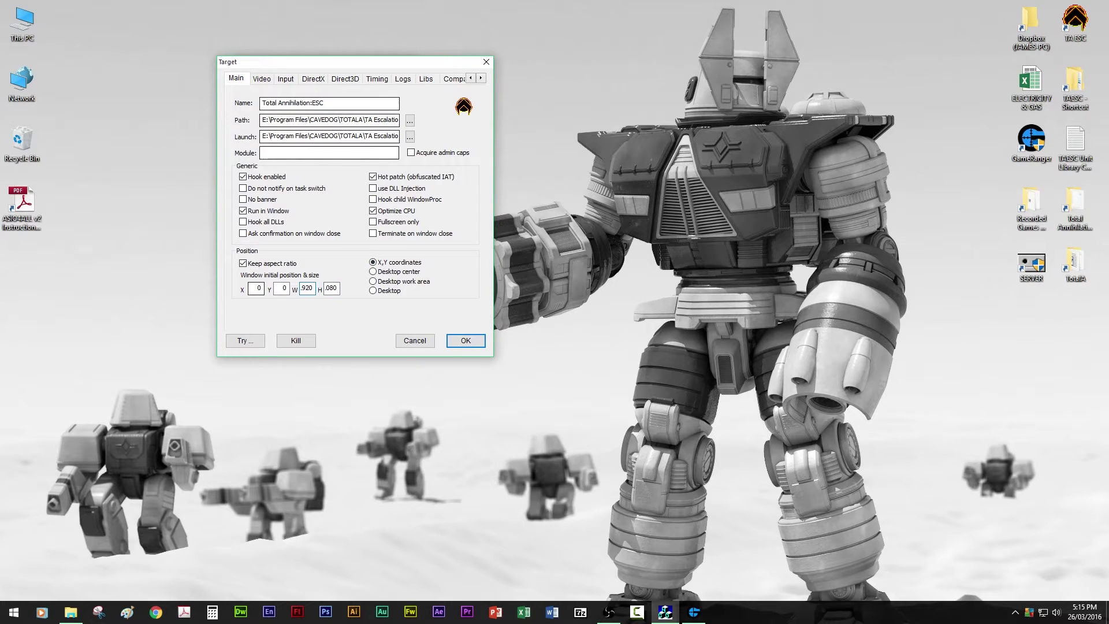
Review the entry's Video, Input, DirectX, Direct3D, Timing, Logs and Libs settings
key(ctrl+Tab)
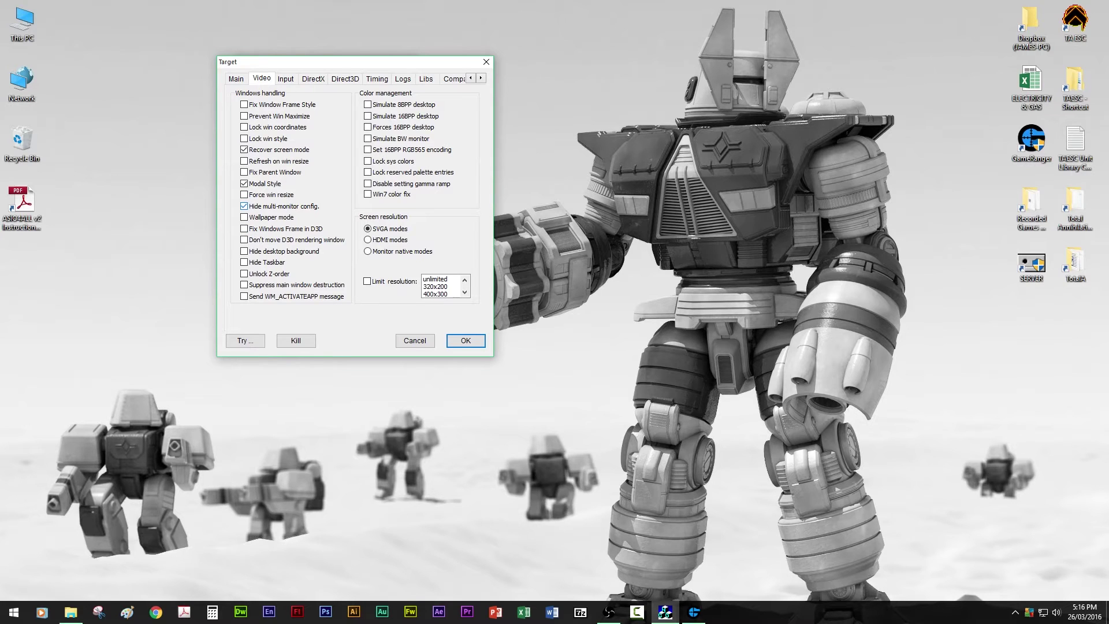
click(285, 79)
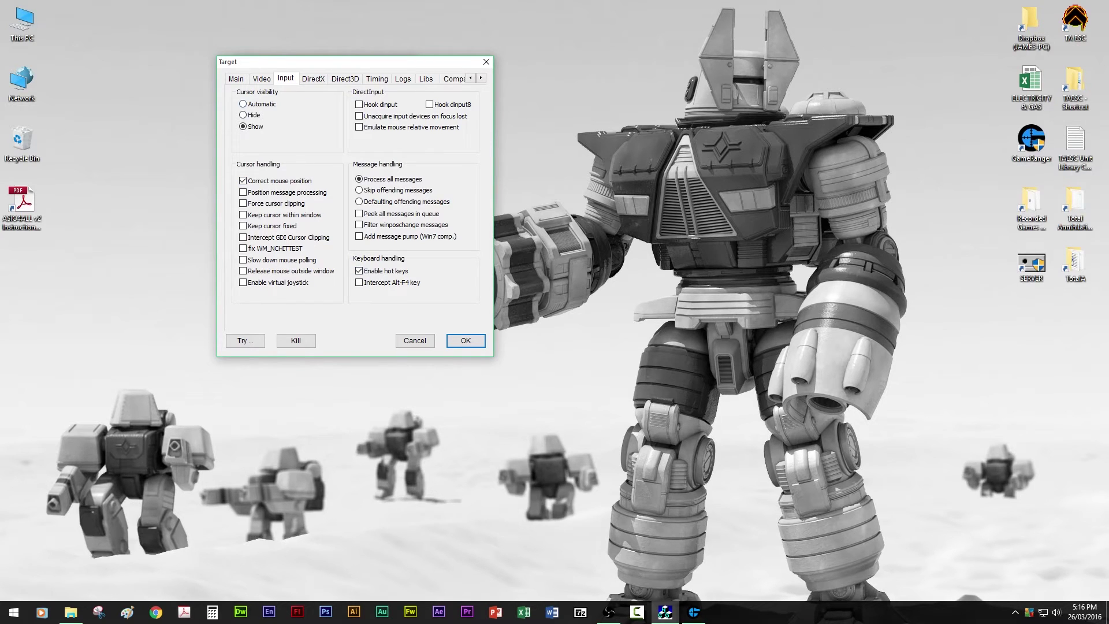
click(313, 78)
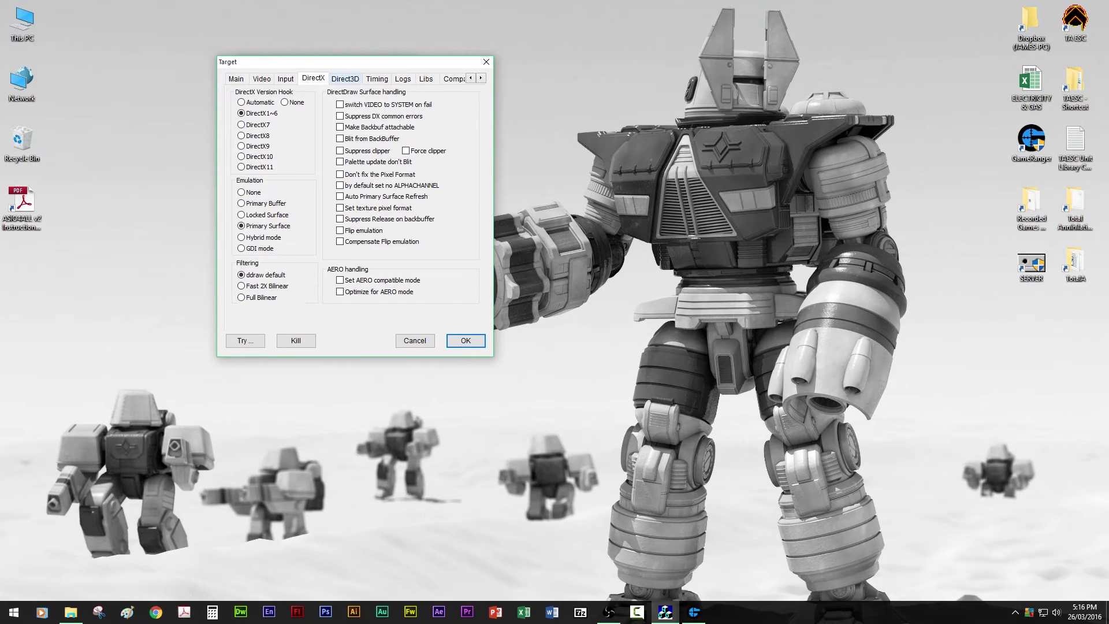
click(345, 79)
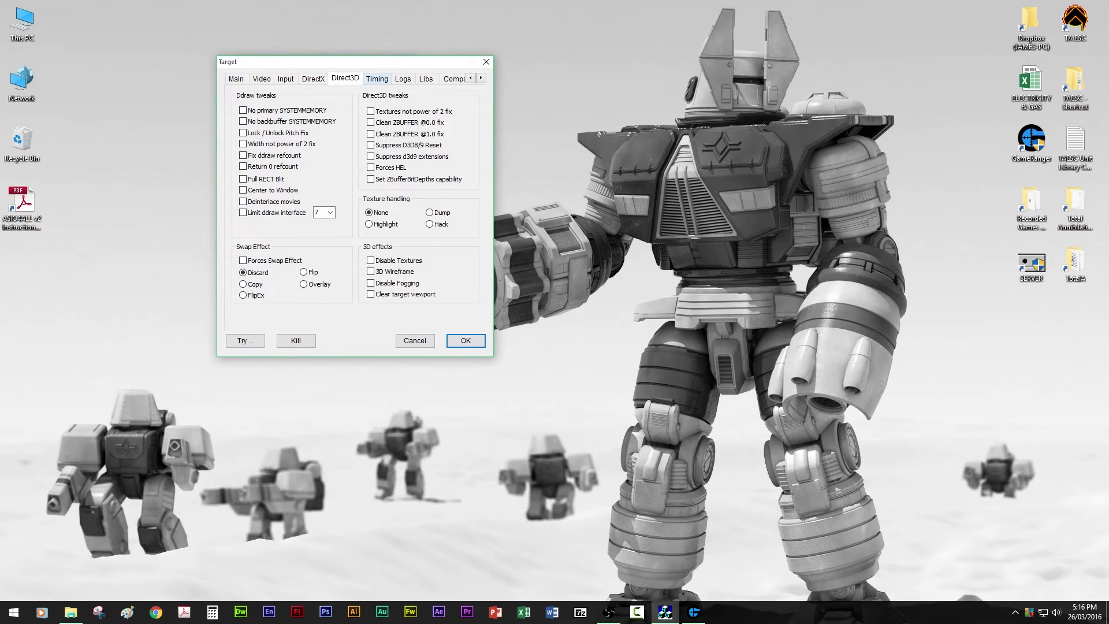
click(376, 78)
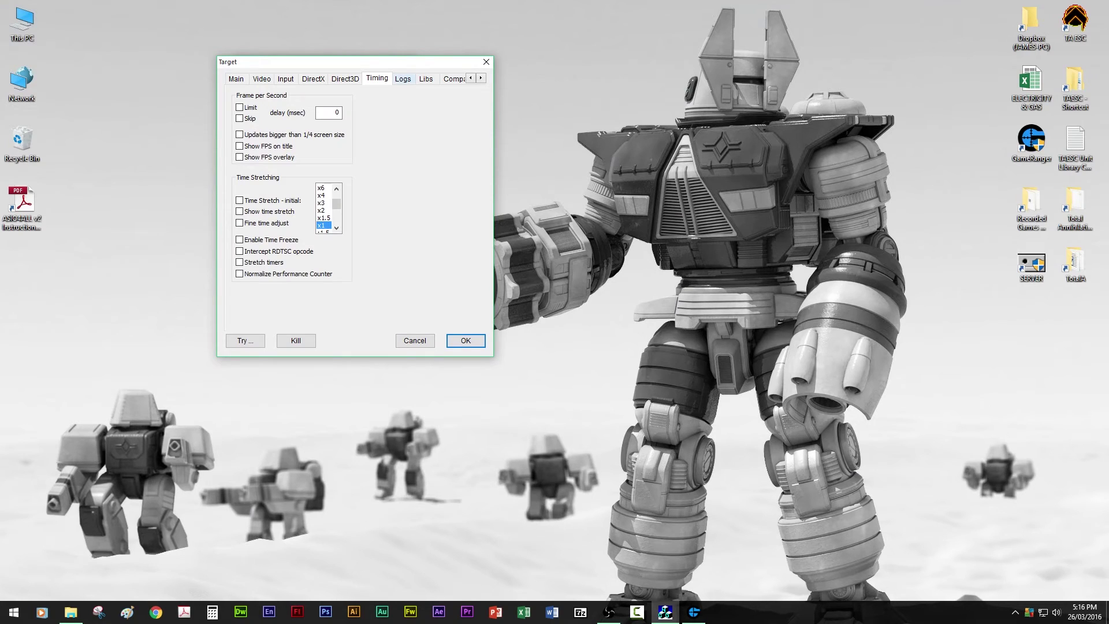
click(402, 79)
click(425, 79)
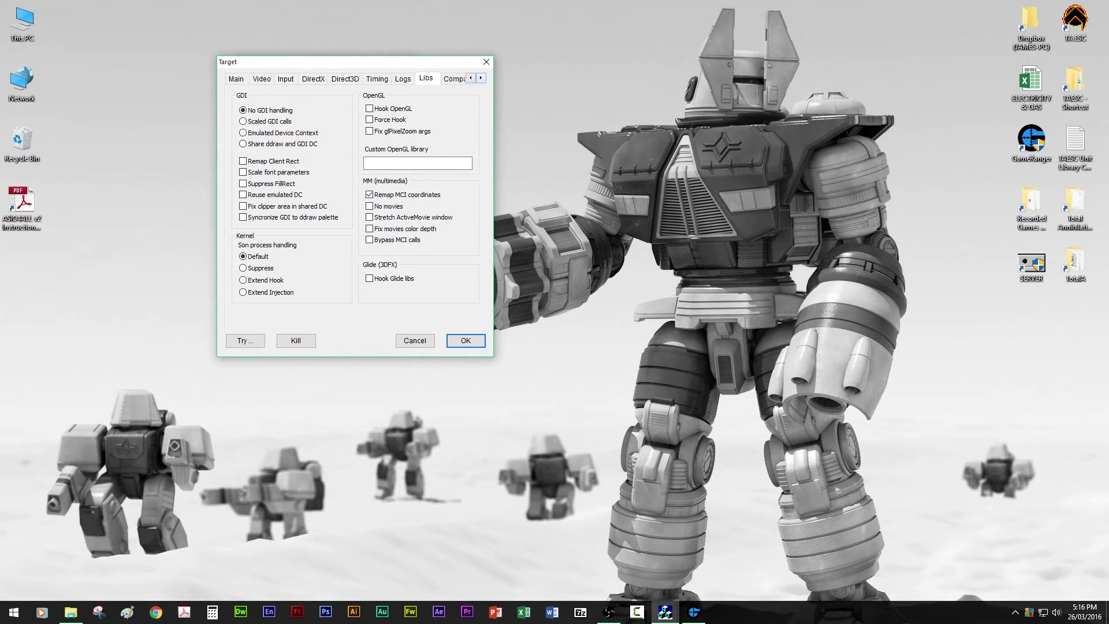
Review the entry's compatibility options, including the Fake Version choice, along with its Registry and Notes pages
click(480, 78)
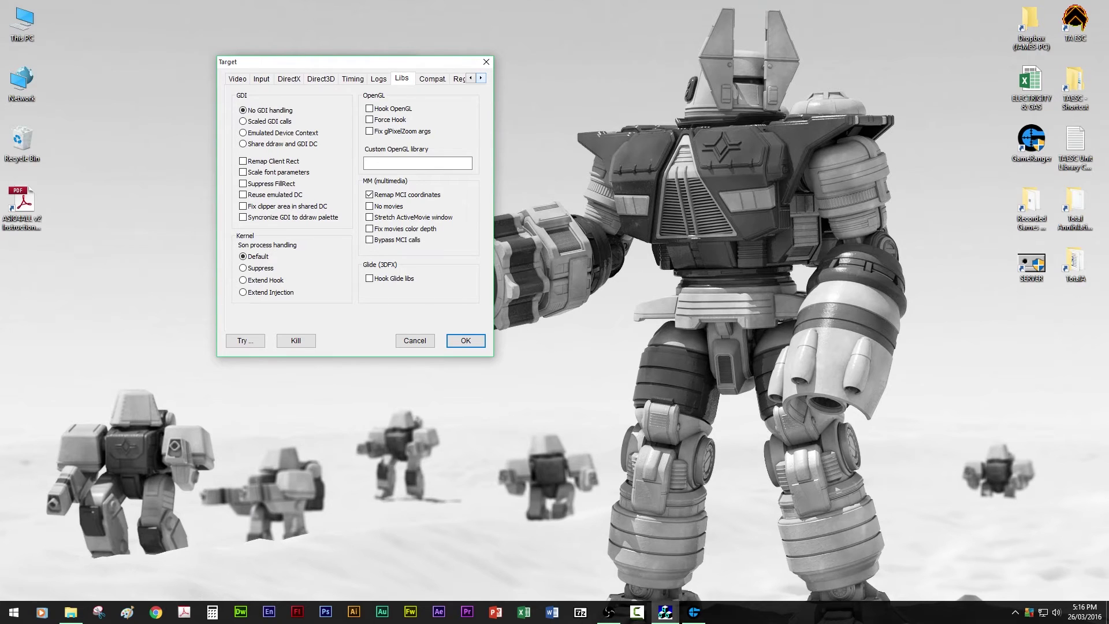
click(480, 78)
click(480, 78)
drag(462, 179, 462, 181)
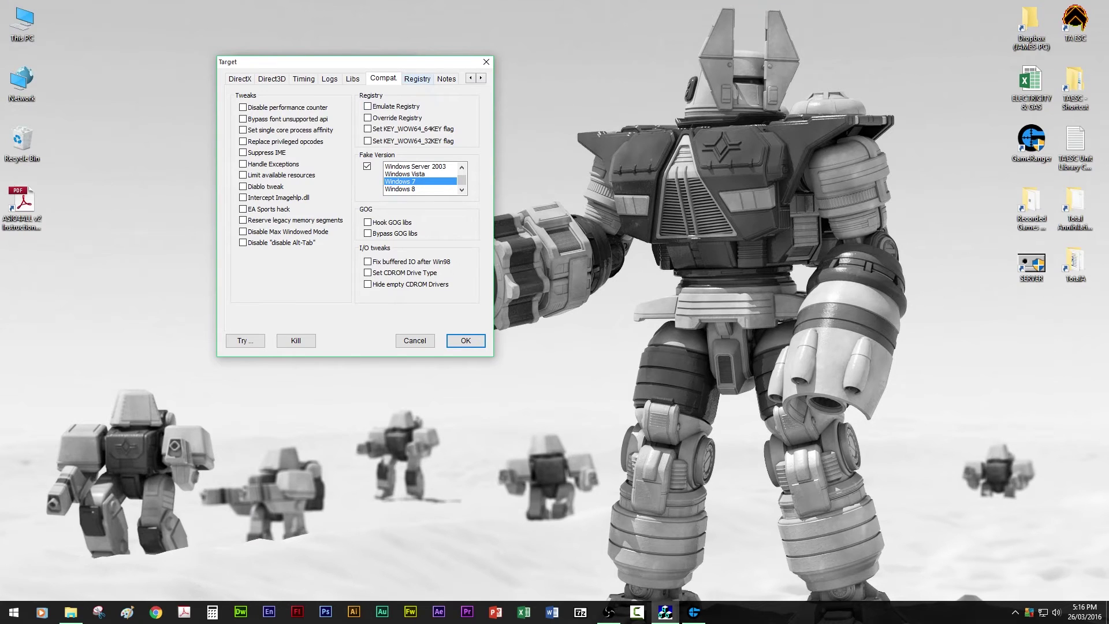
click(417, 79)
click(446, 79)
Return to the entry's main settings, accept them, and save the changed DxWnd task list
click(470, 78)
click(471, 78)
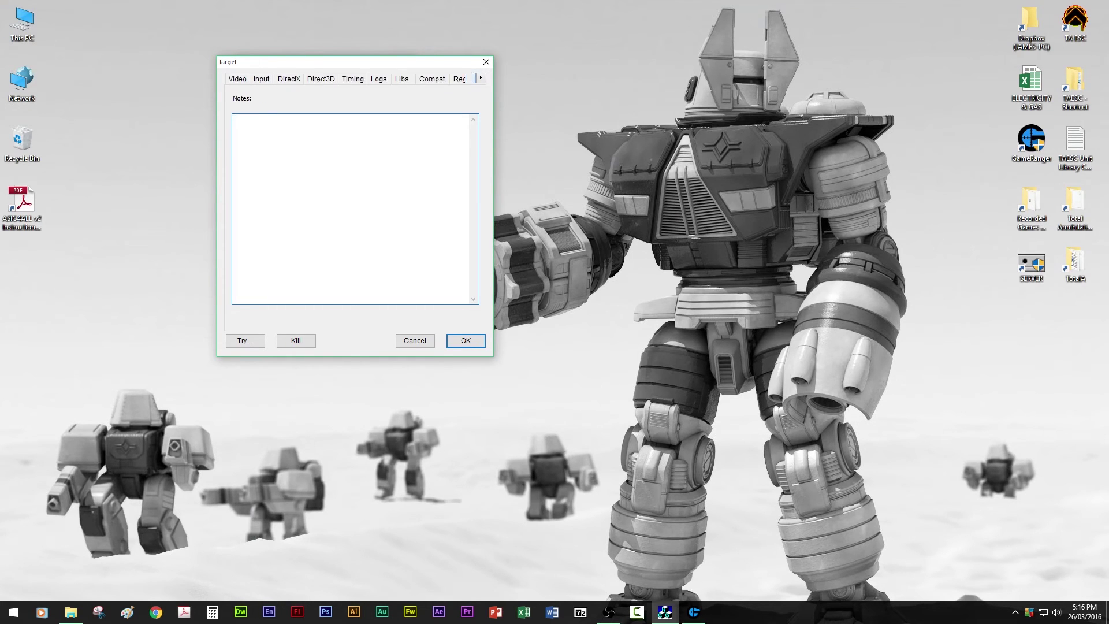
click(471, 78)
click(236, 79)
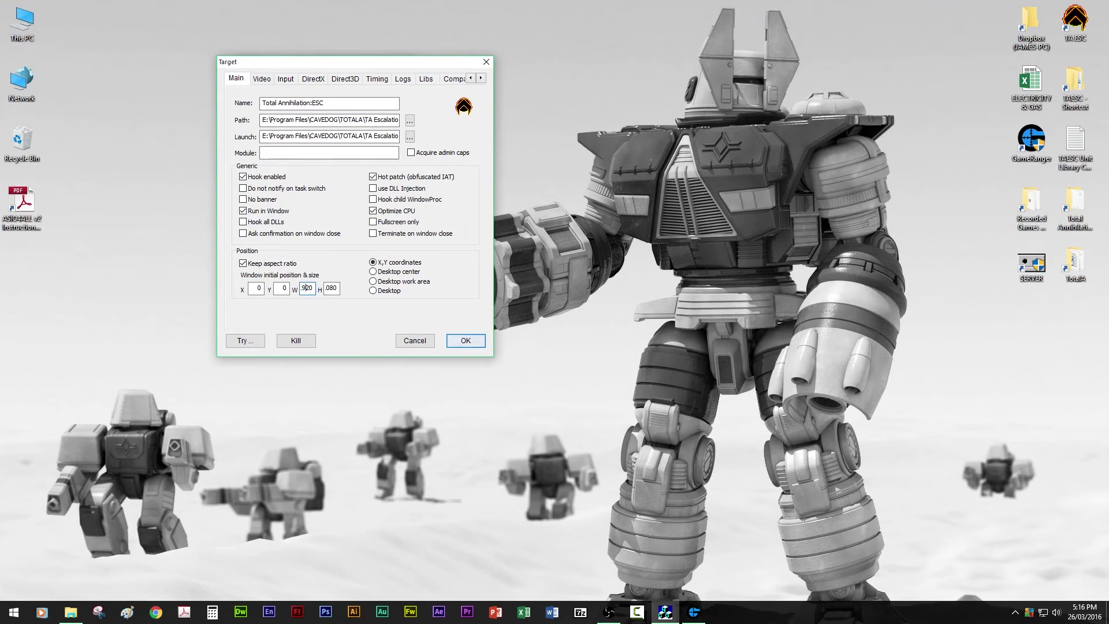
key(Return)
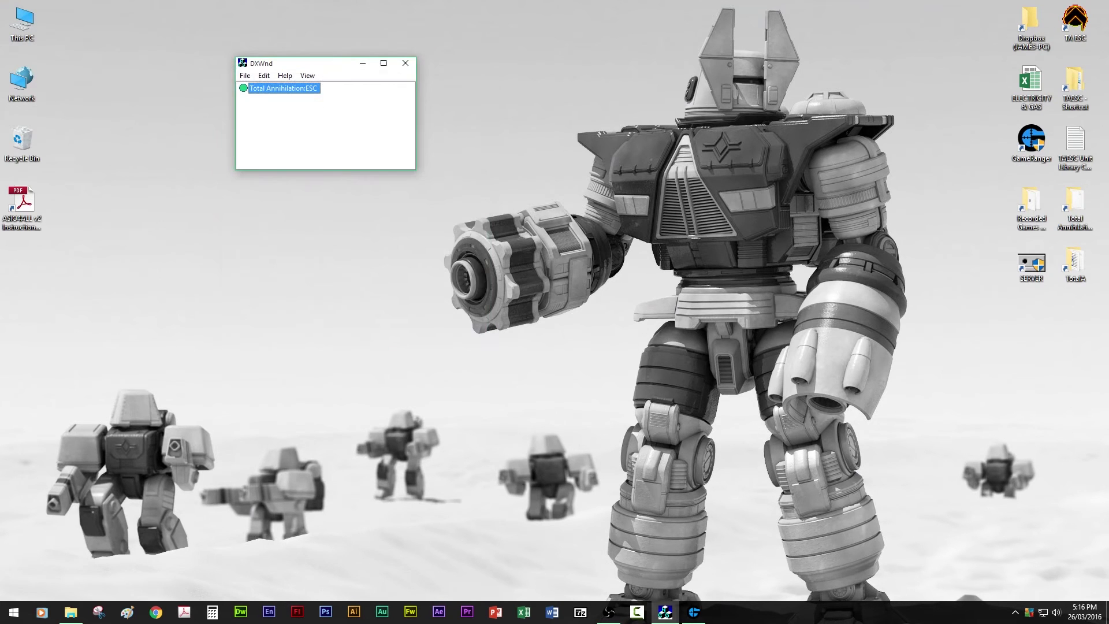
click(245, 75)
click(263, 89)
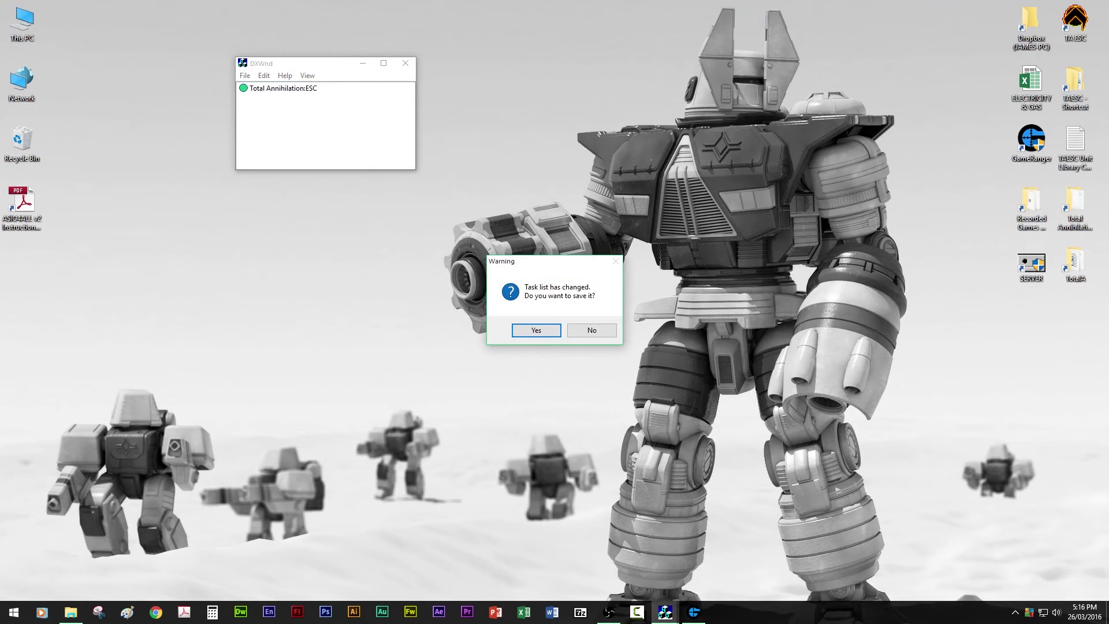
key(Return)
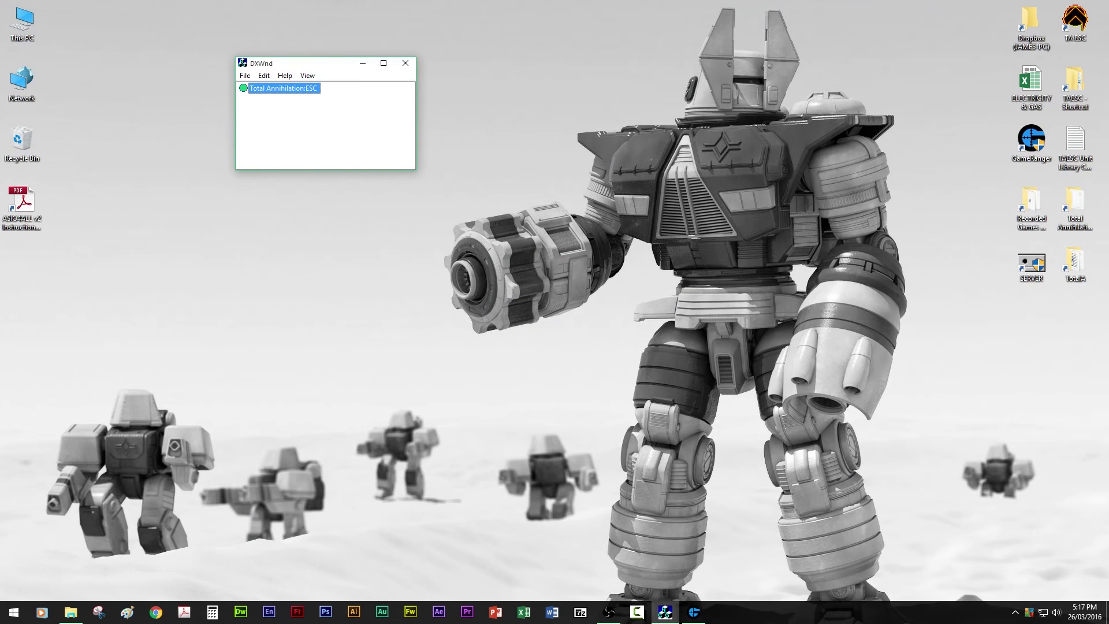
Move the DxWnd window aside, keeping it open, and launch Total Annihilation: Escalation from its TA ESC desktop shortcut
key(Menu)
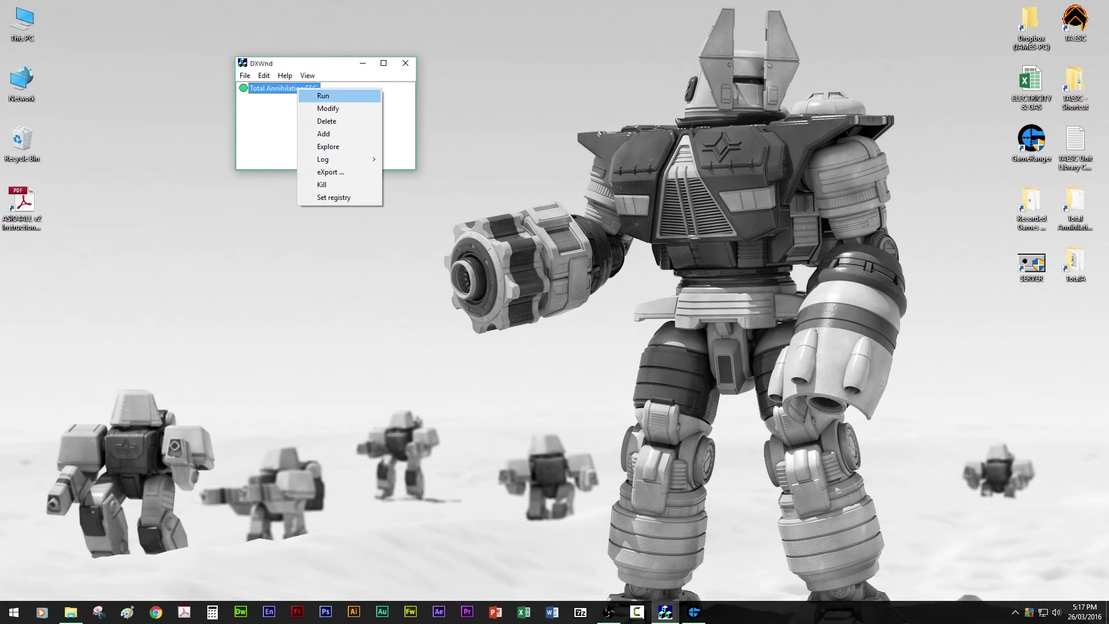
key(Return)
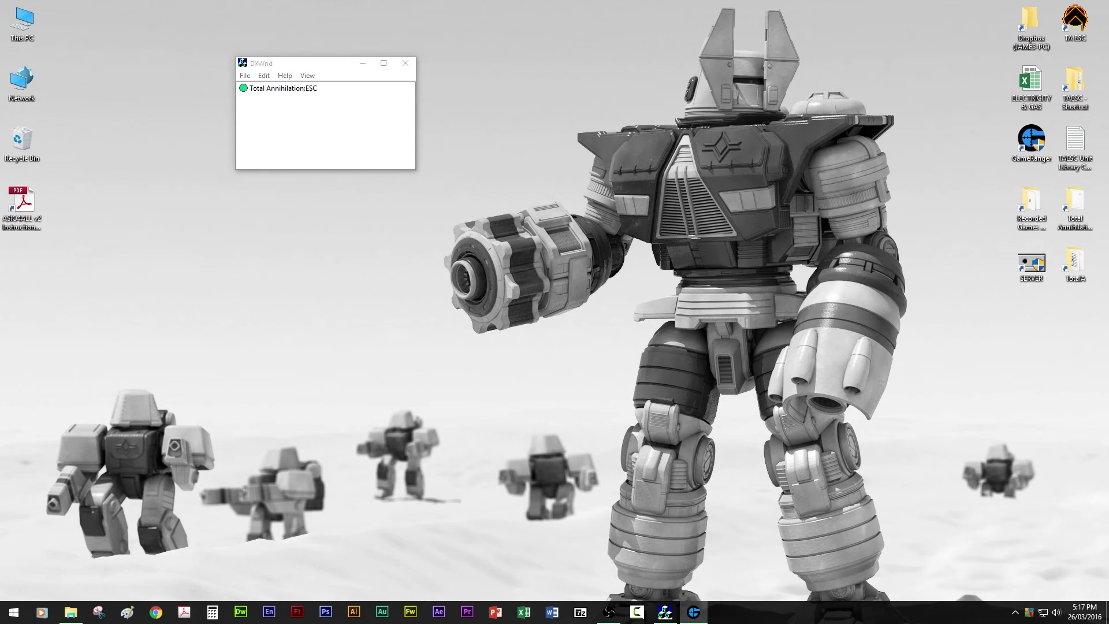
drag(306, 63, 146, 73)
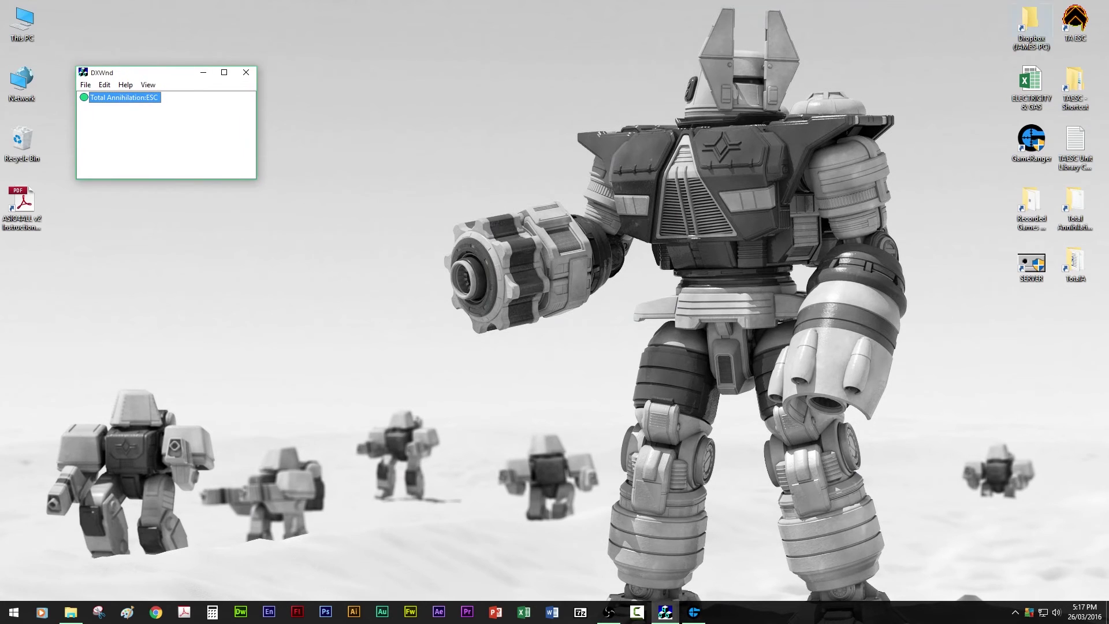
click(1075, 22)
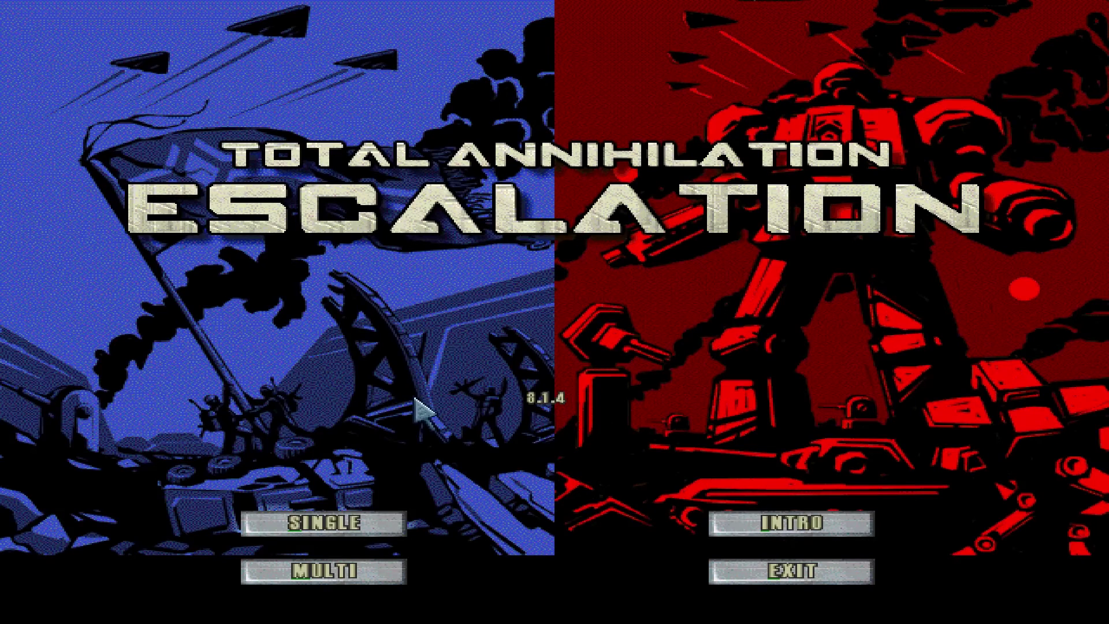
Start a single-player skirmish match
click(379, 521)
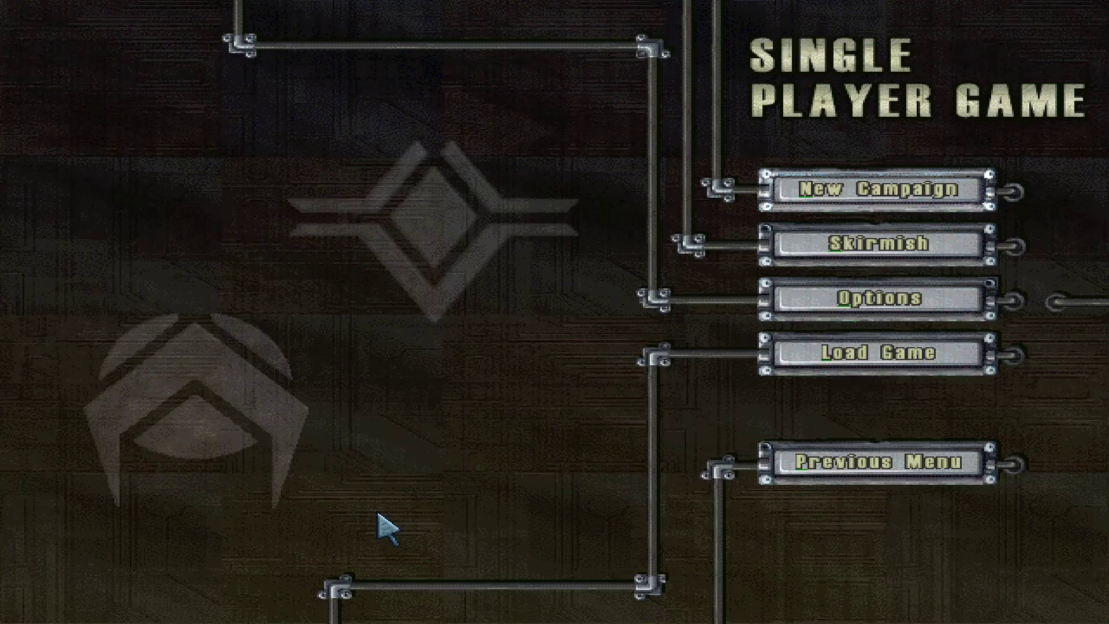
key(s)
key(s)
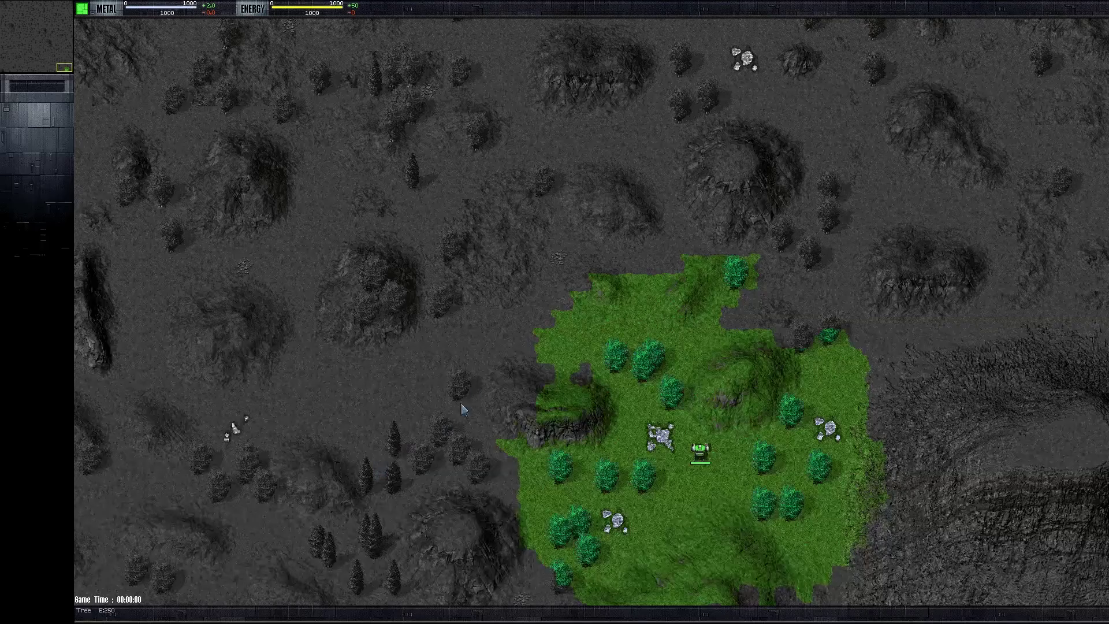
Queue Metal Extractors for the Commander to build on the three metal deposits around its starting position
right_click(712, 498)
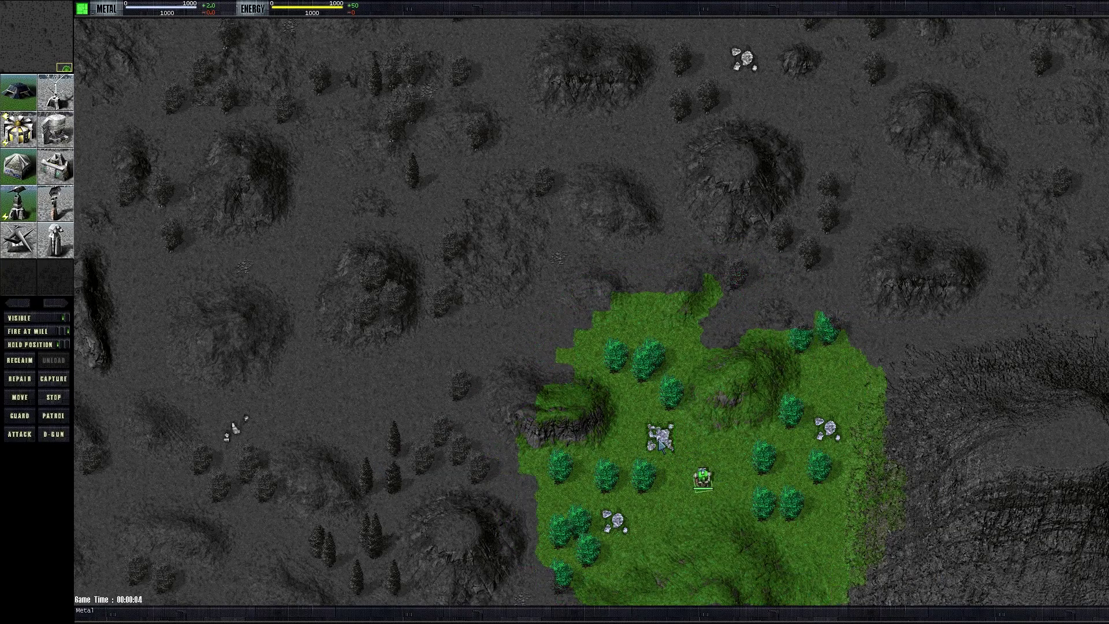
click(615, 527)
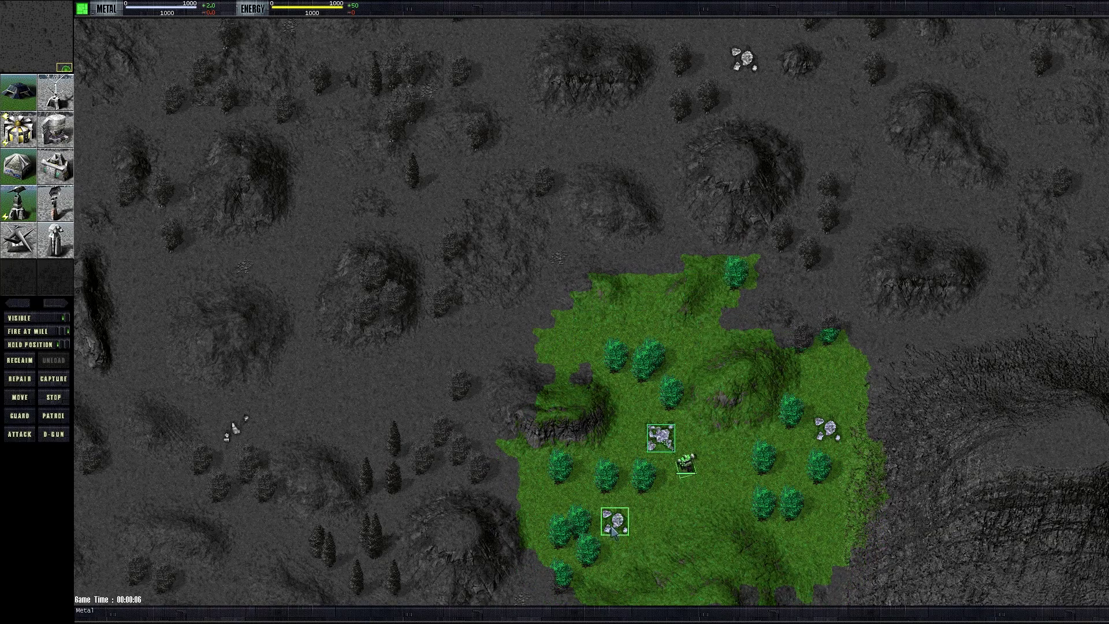
shift+click(828, 438)
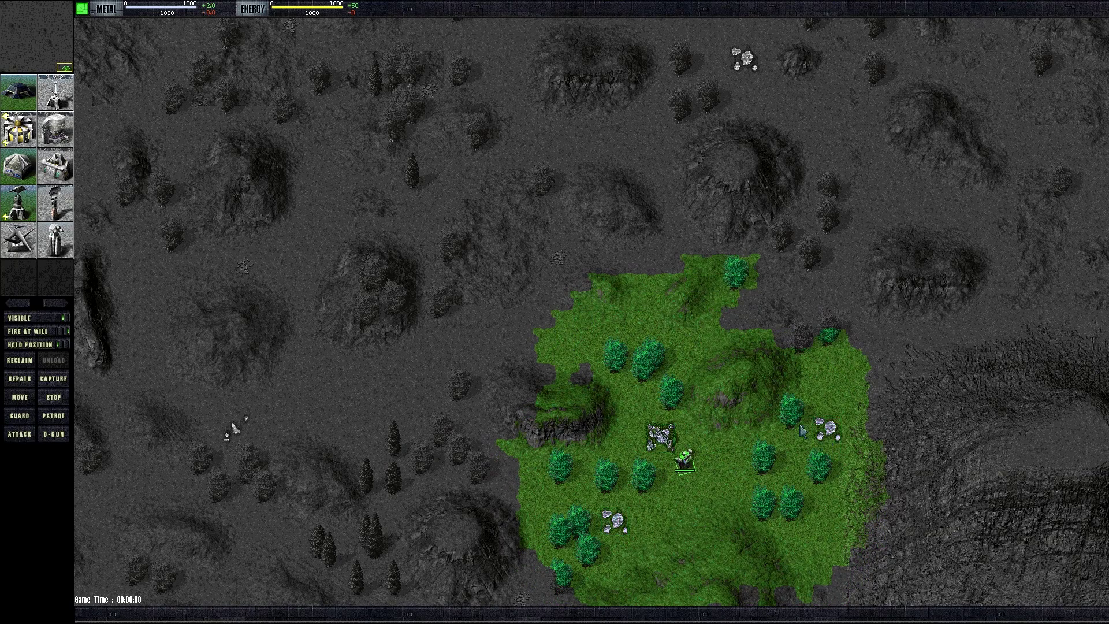
key(Tab)
key(Tab)
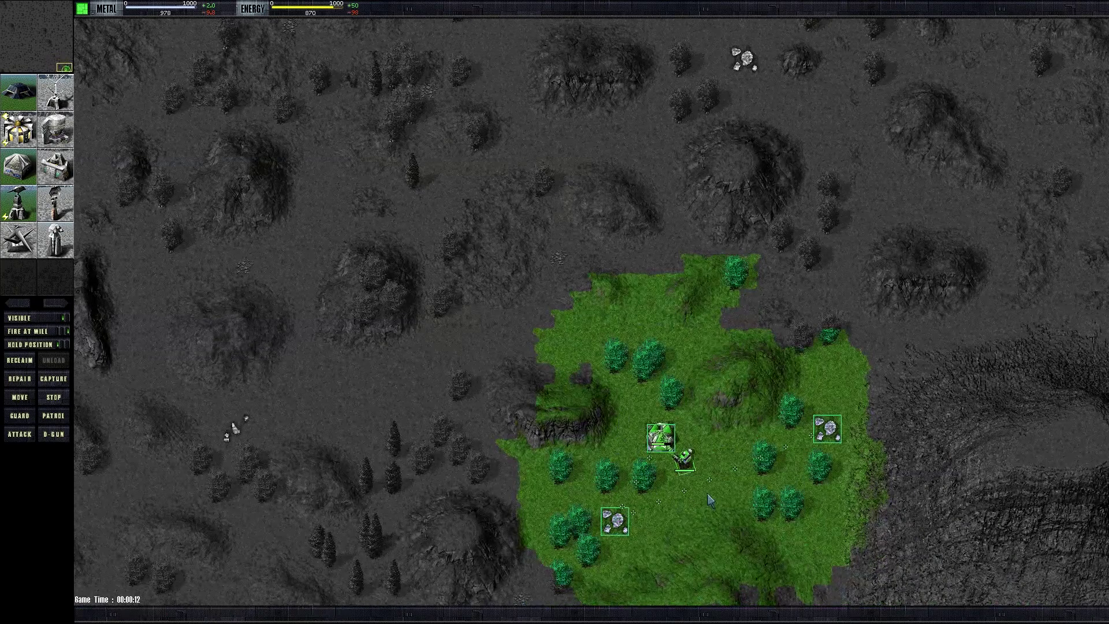
Deselect the Commander, test switching out of the running skirmish, and return to the game
drag(740, 469, 205, 57)
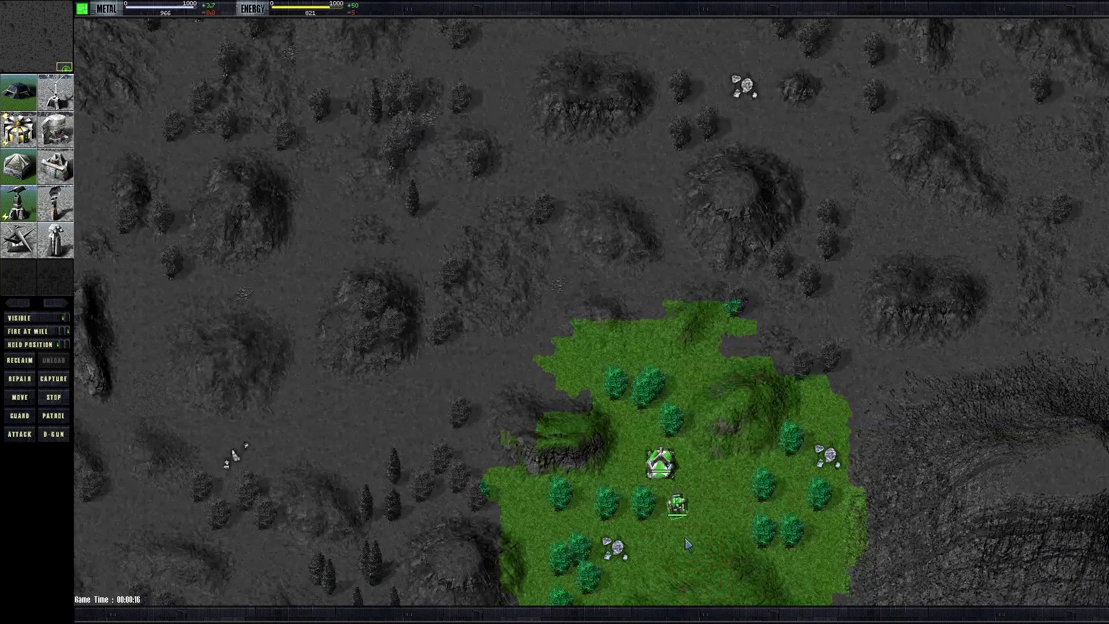
right_click(704, 537)
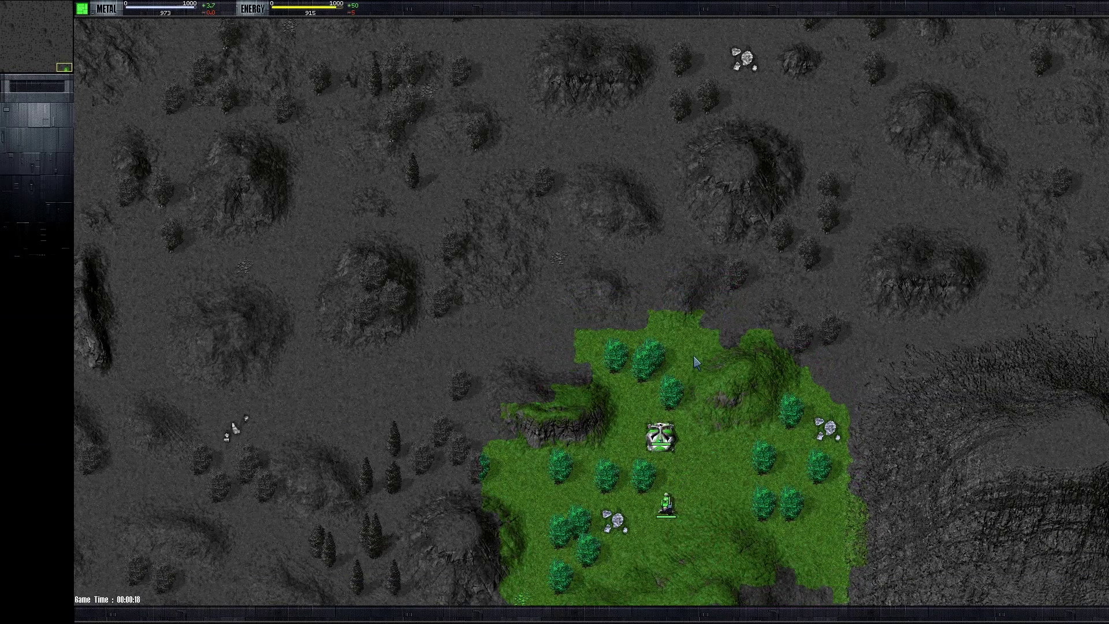
key(alt+Tab)
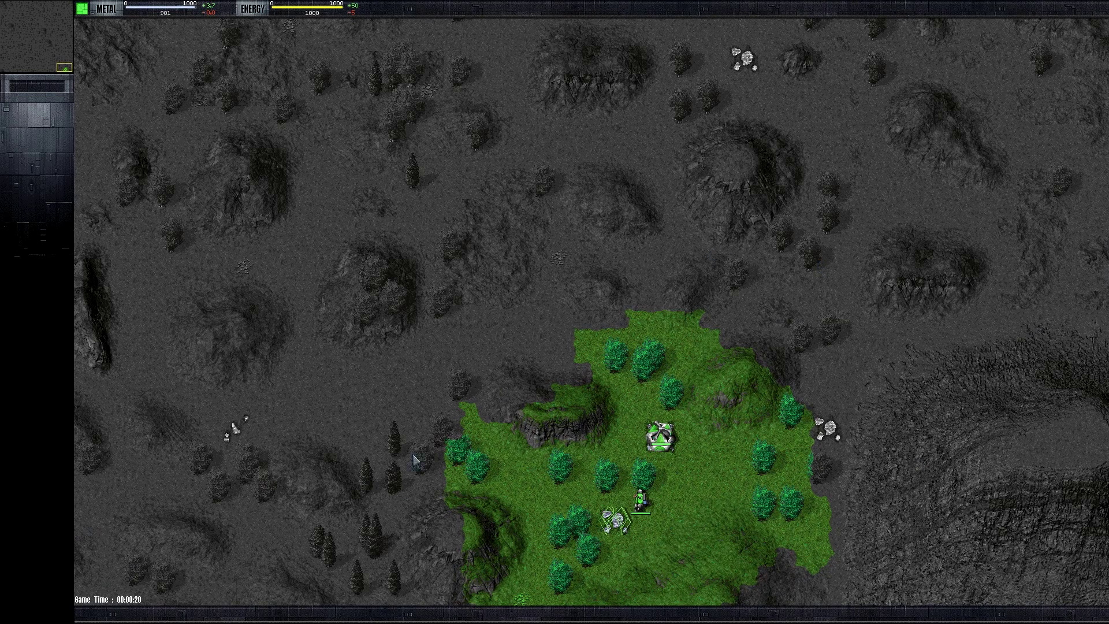
right_click(505, 482)
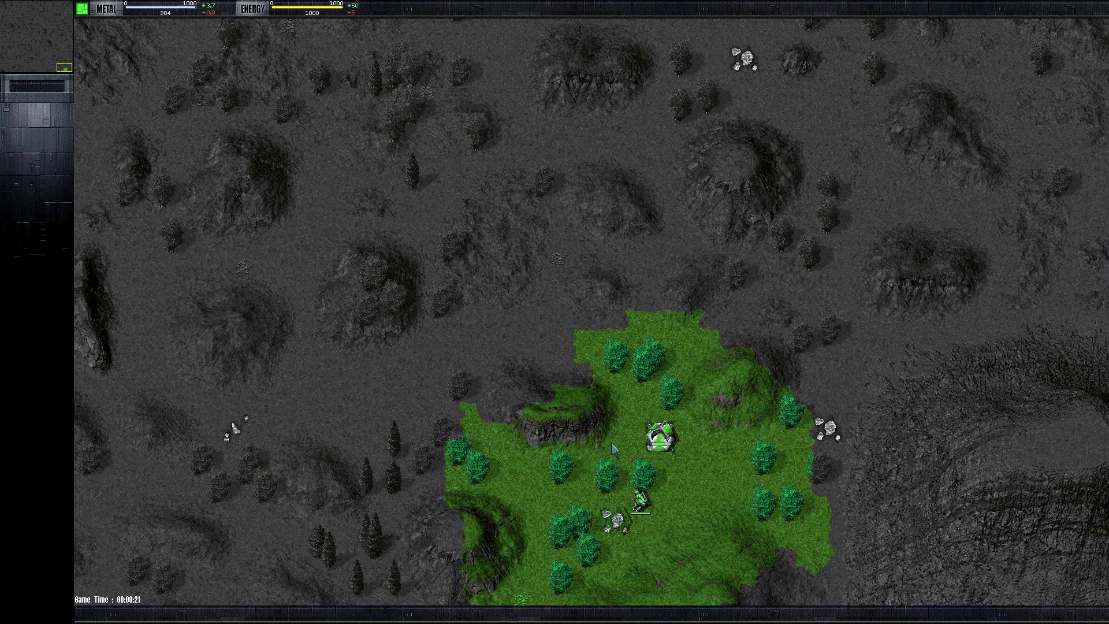
drag(606, 443, 719, 558)
right_click(731, 489)
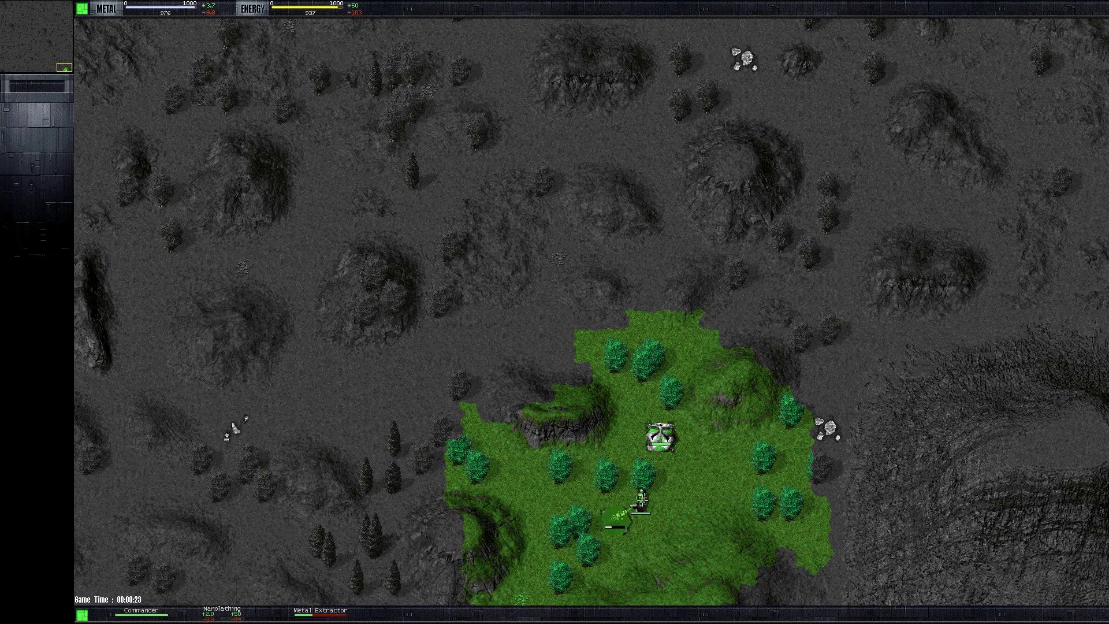